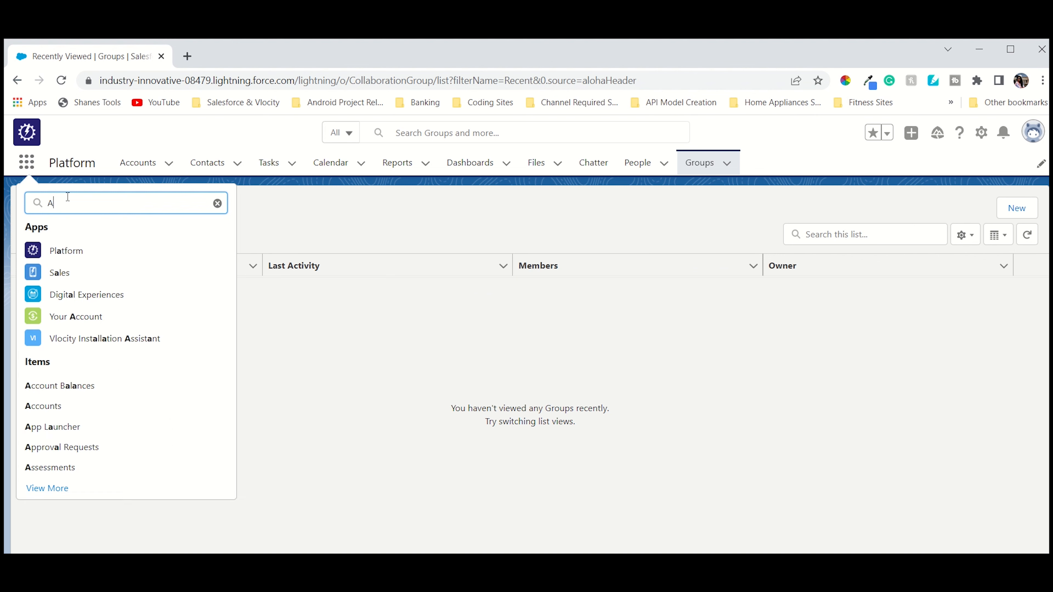
Find and open the Vlocity Attribute Categories list and start a new attribute category.
type("r")
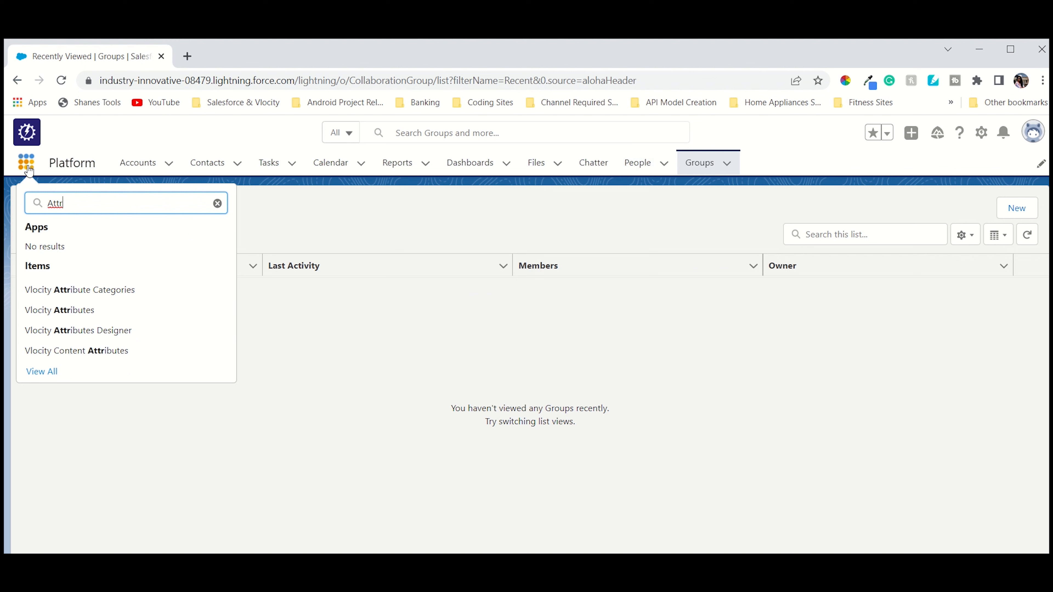
left_click(62, 292)
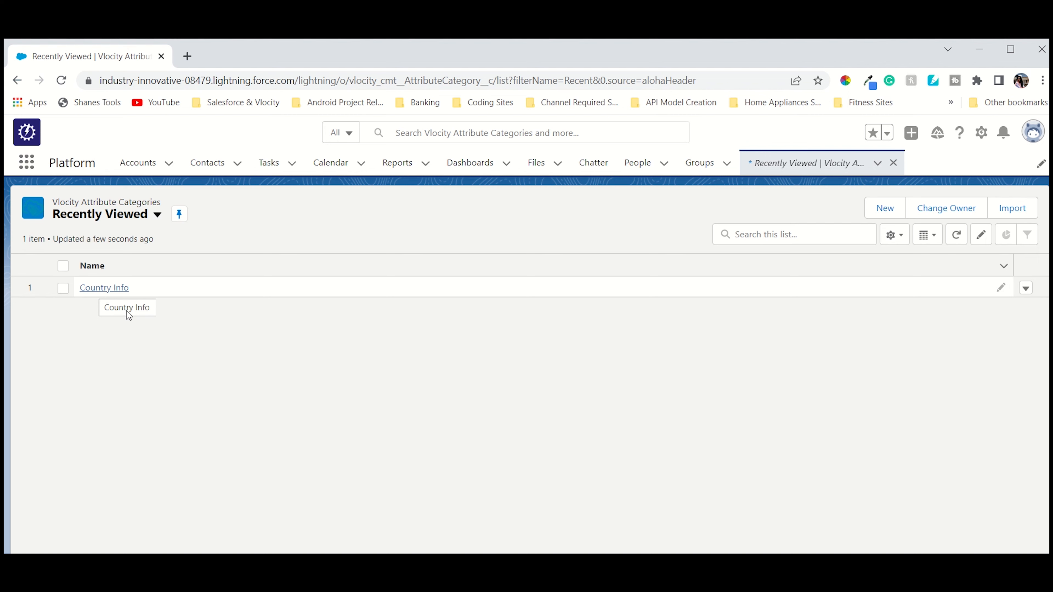
left_click(885, 208)
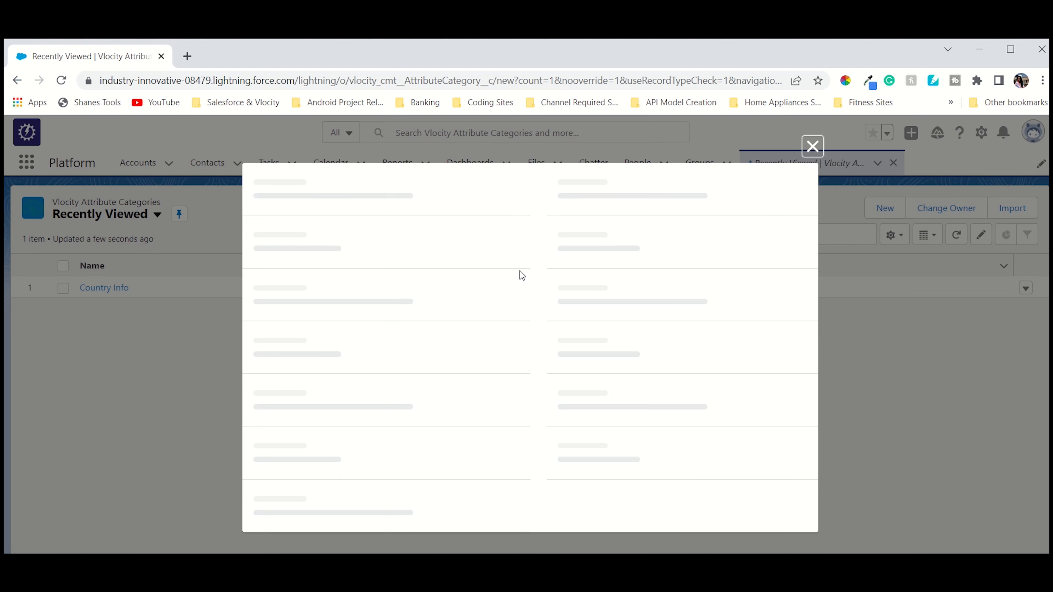
Name the category "Demo Appopedia ATT Categories" and describe it as "Appopedia Attribute Categories".
left_click(388, 222)
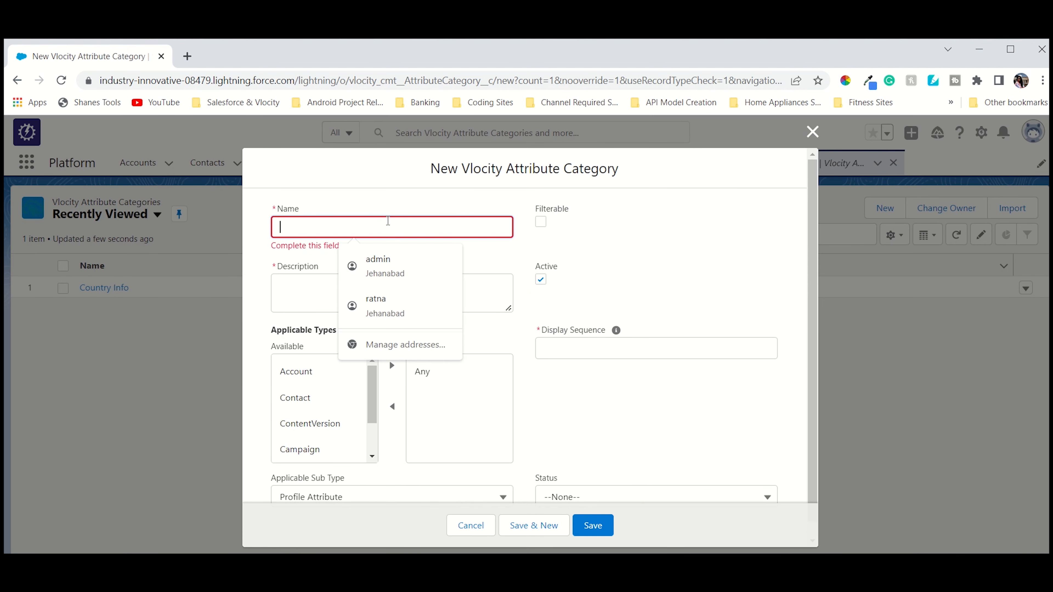
type("Demo App")
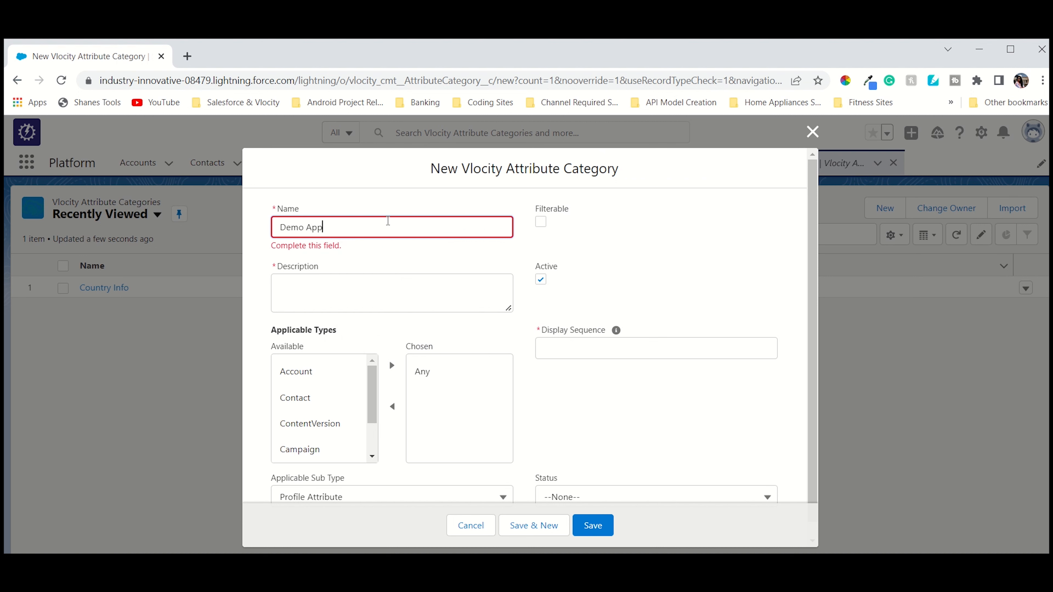
type("opedia AtT Categories")
left_click(380, 286)
type("App")
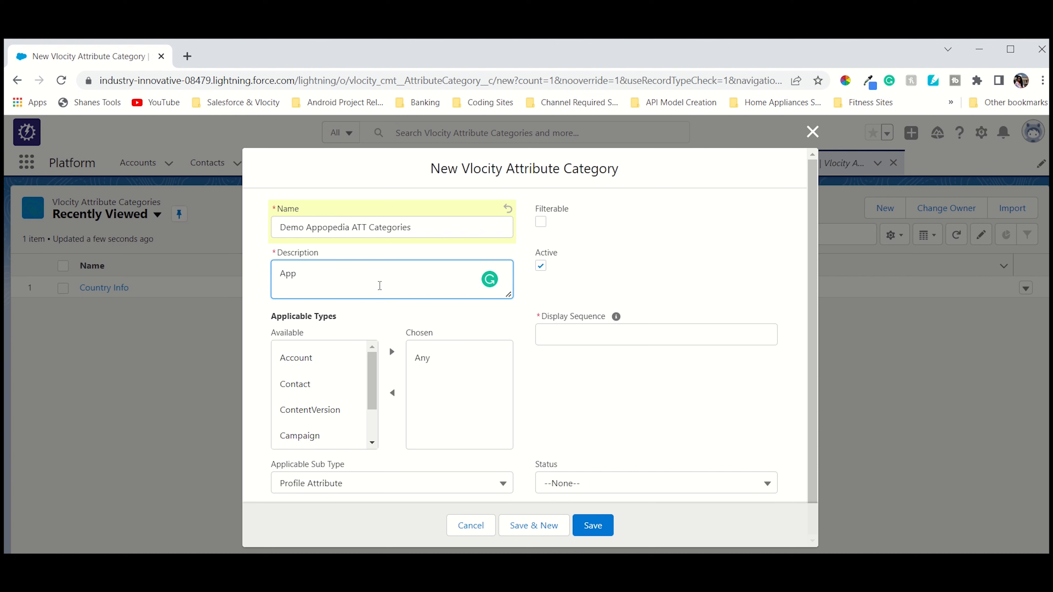
type("opedia Atttt")
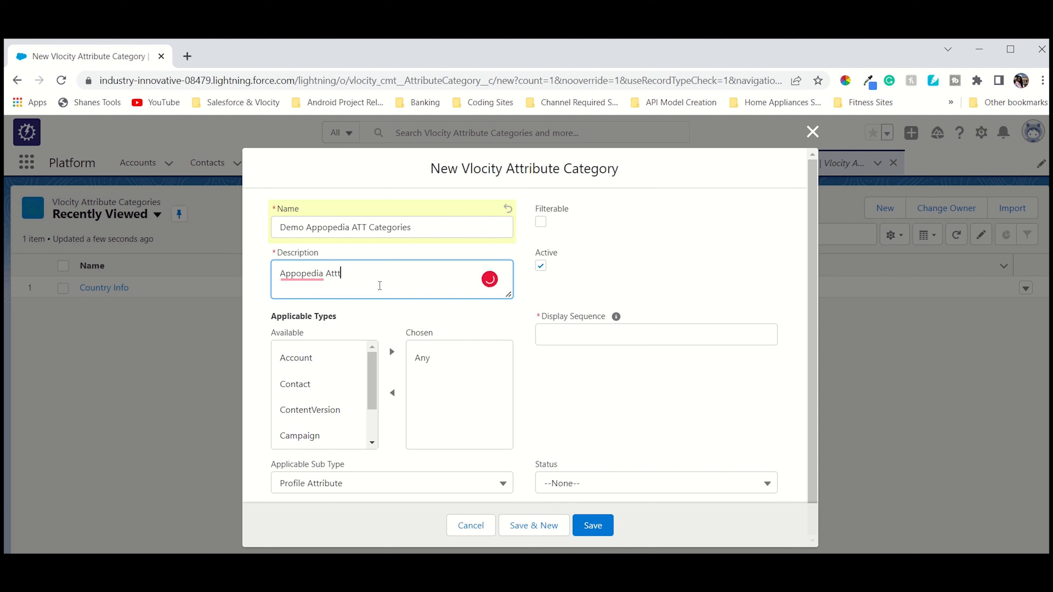
type("ribute Categories")
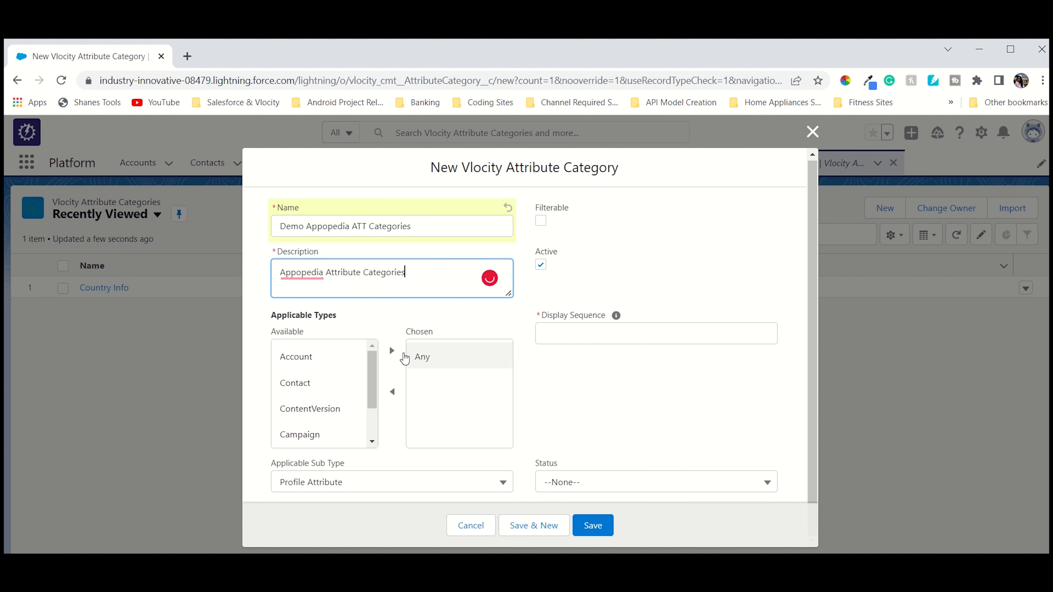
Add Product2, QuoteLineItem, Account and Contact to the category's chosen applicable types.
left_click_drag(374, 406, 371, 449)
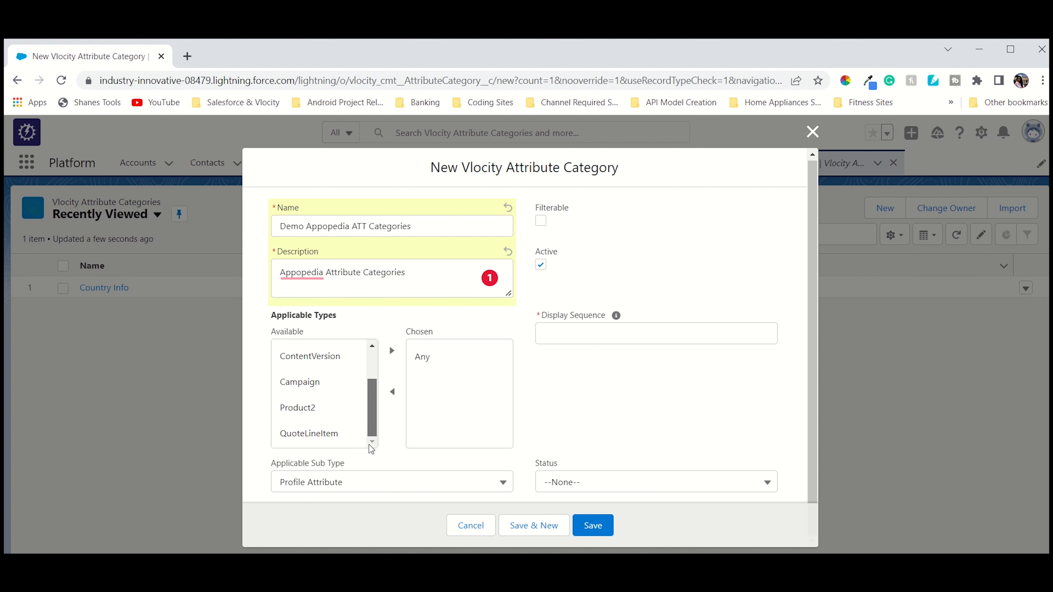
left_click(326, 415)
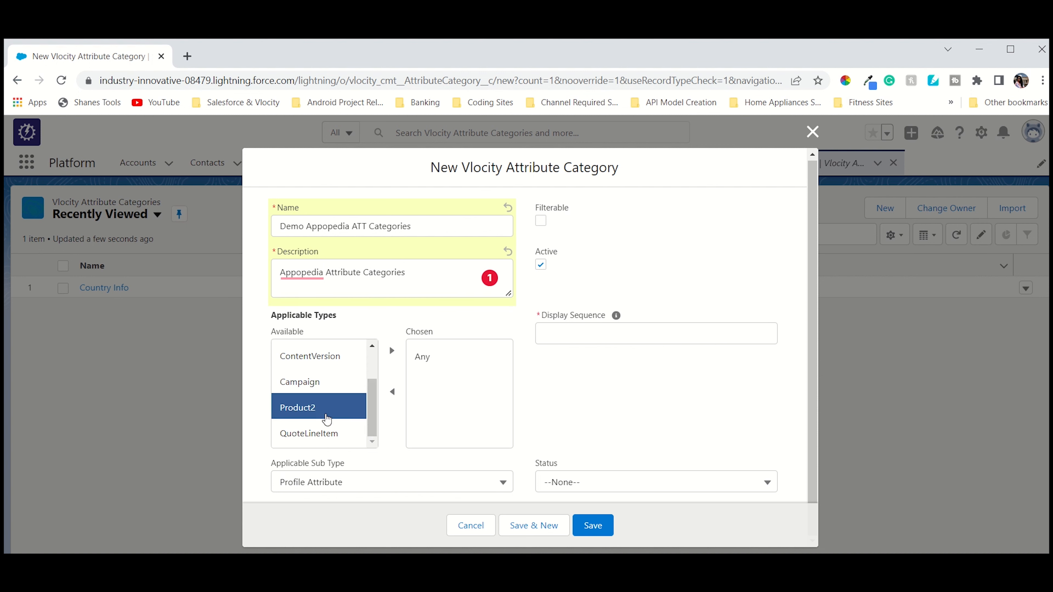
left_click(329, 433, "shift")
scroll(359, 393, "up", 2)
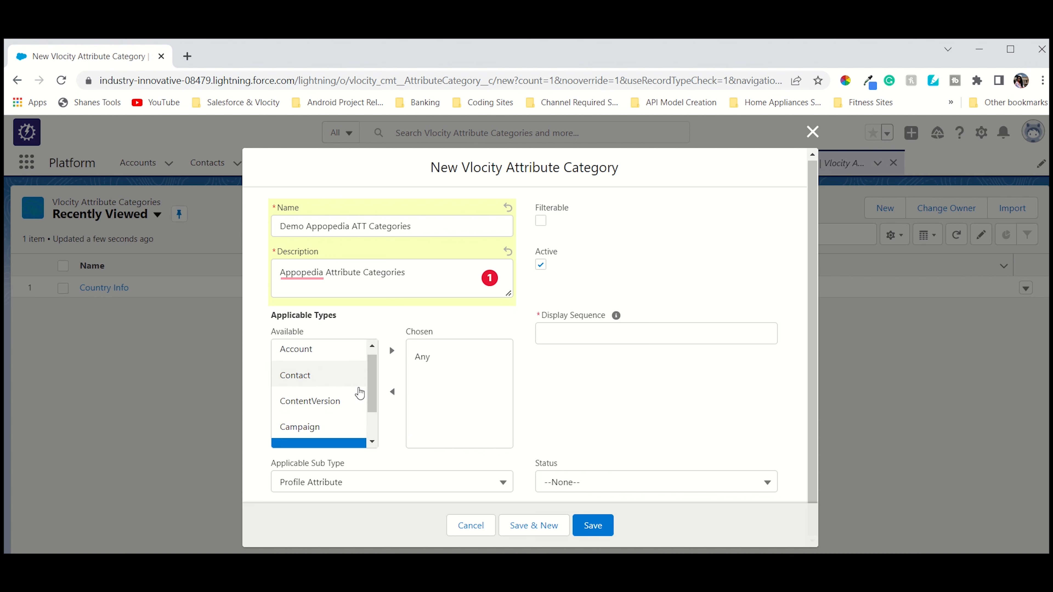
scroll(360, 394, "up", 1)
left_click(331, 365, "ctrl")
left_click(334, 388, "ctrl")
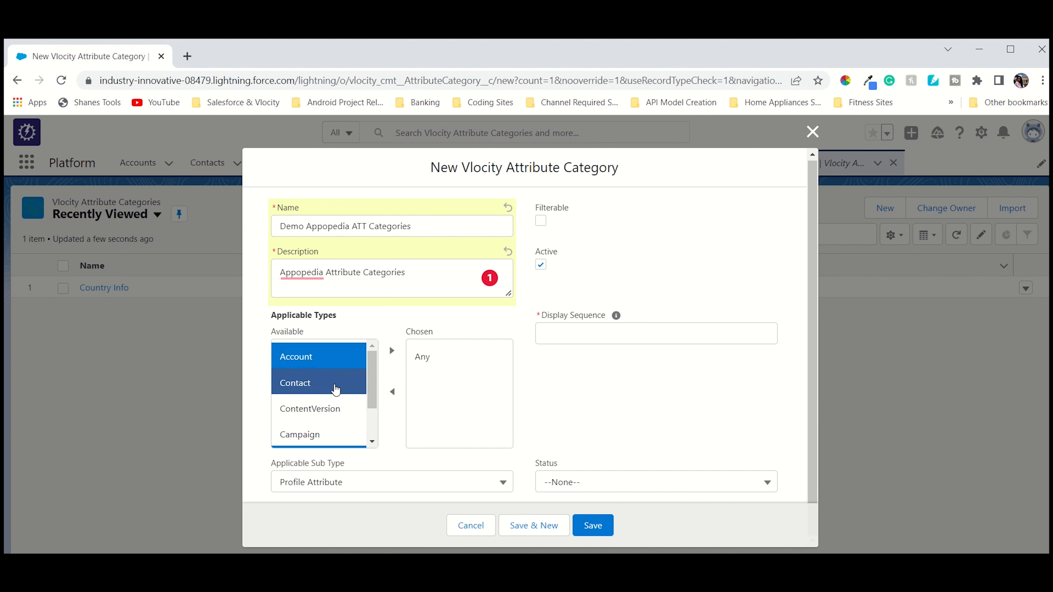
left_click(392, 351)
Remove Any from the category's chosen applicable types.
left_click(420, 359)
key("ctrl+z")
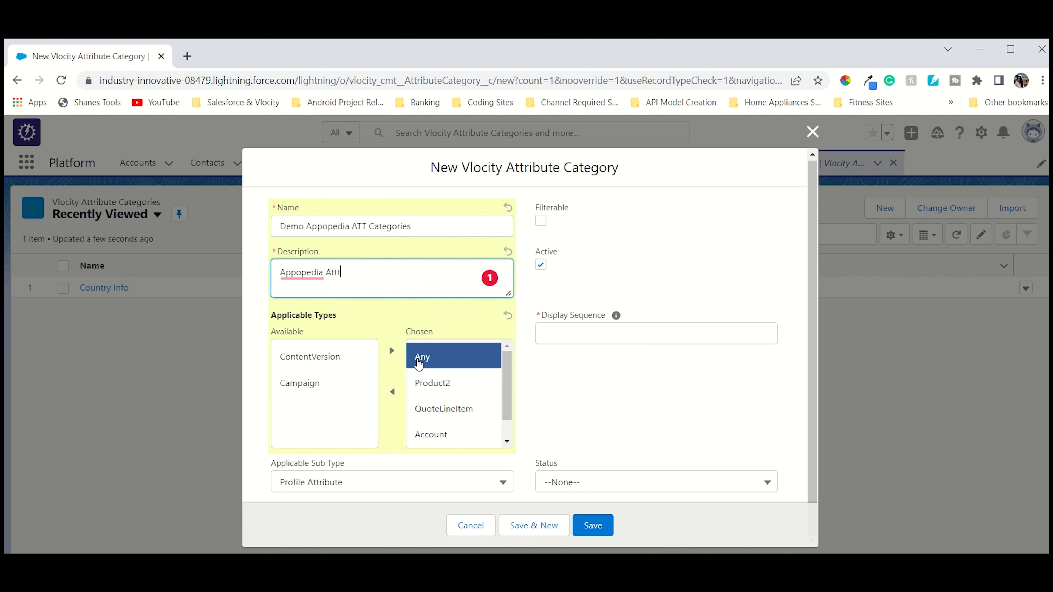
left_click(419, 364)
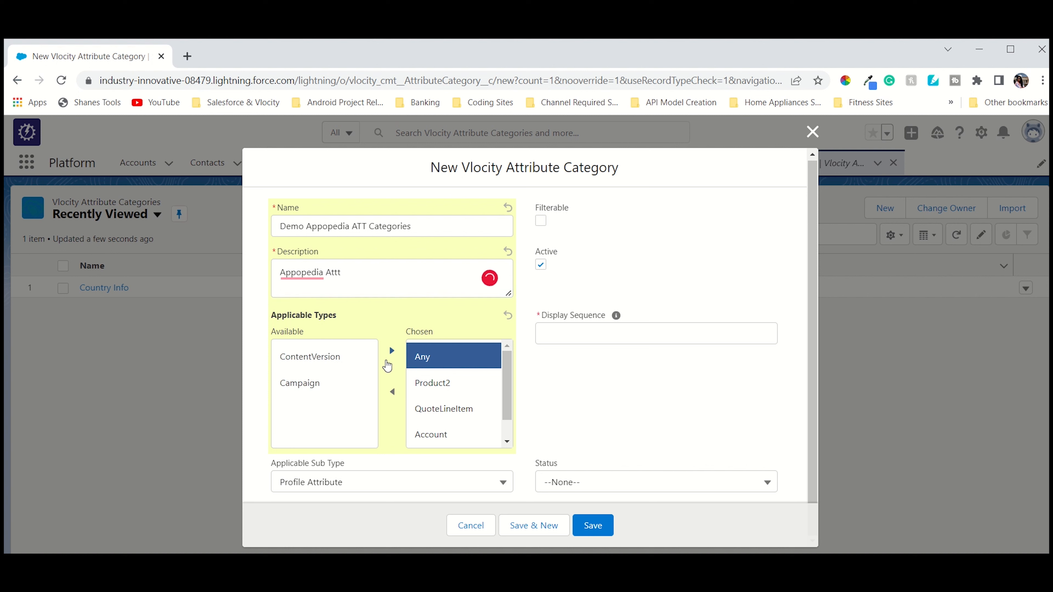
left_click(392, 391)
left_click(423, 360)
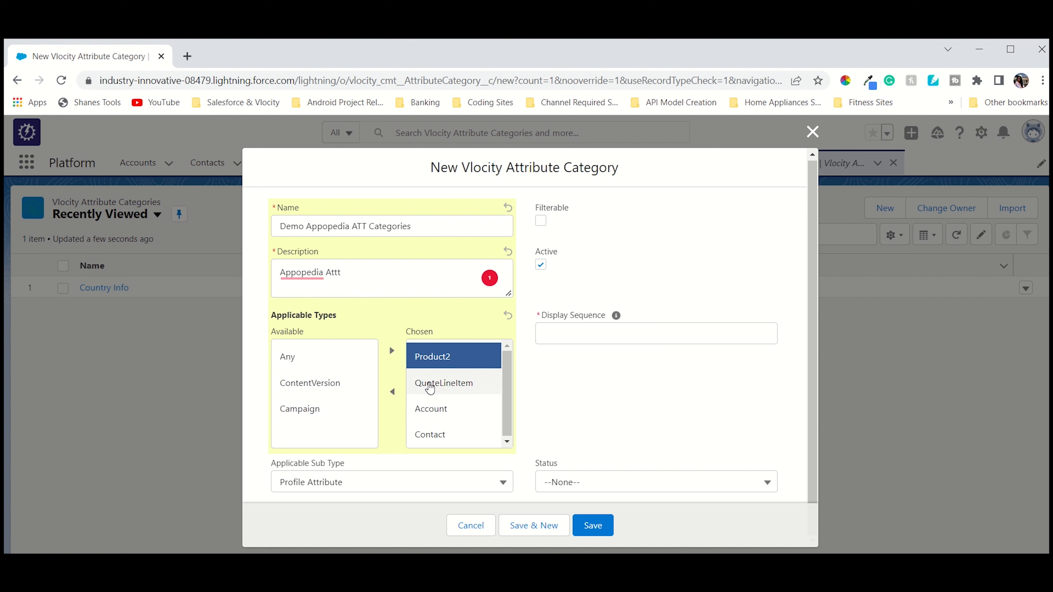
Restore Any as a chosen applicable type and remove Product2, QuoteLineItem, Account and Contact.
left_click(308, 357)
left_click(392, 350)
left_click(431, 358)
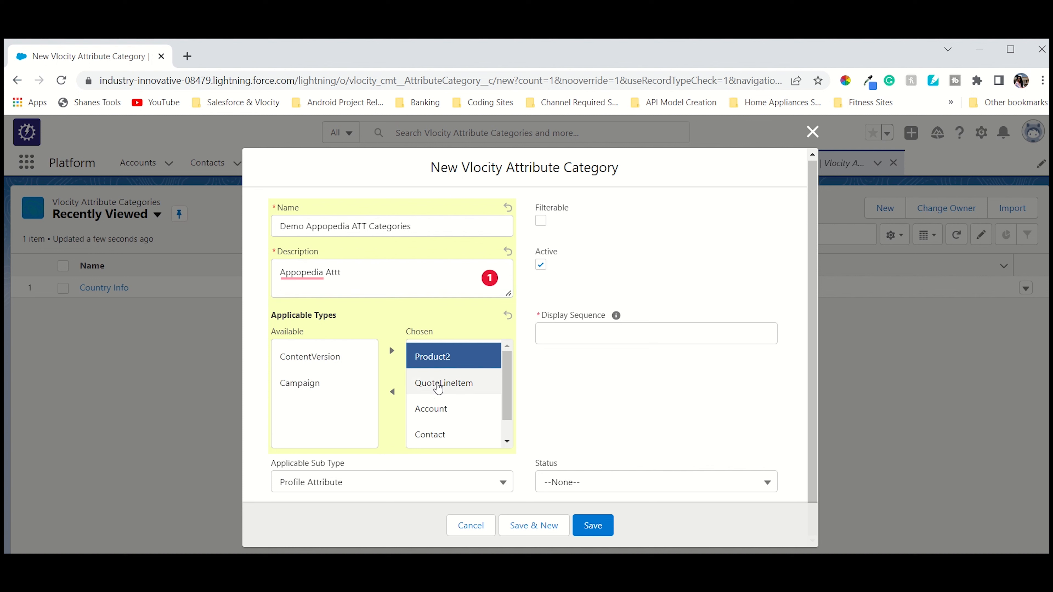
left_click(438, 388, "shift")
left_click(438, 410, "shift")
left_click(438, 435, "shift")
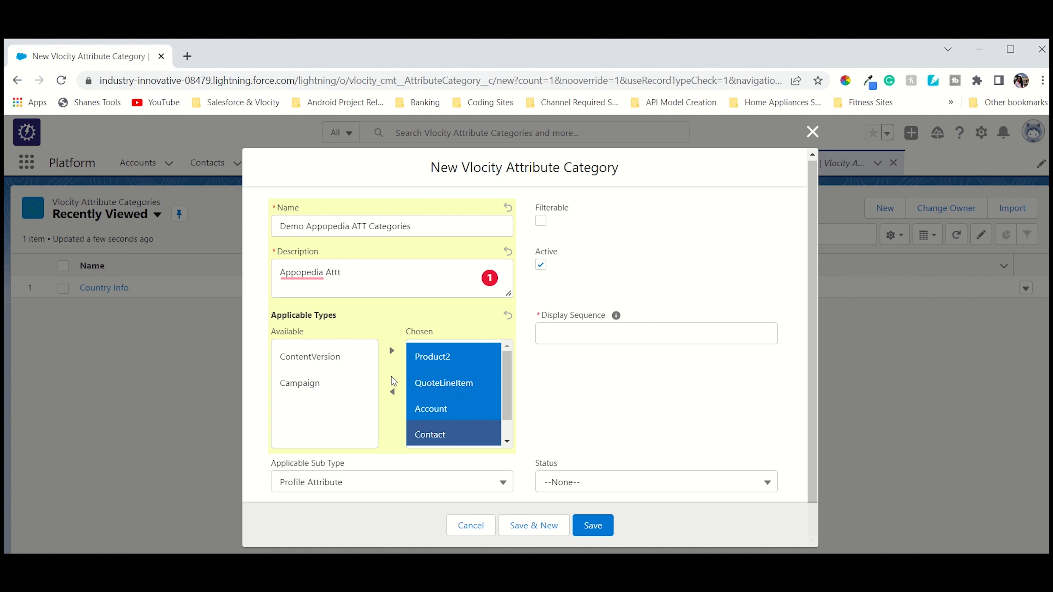
left_click(392, 392)
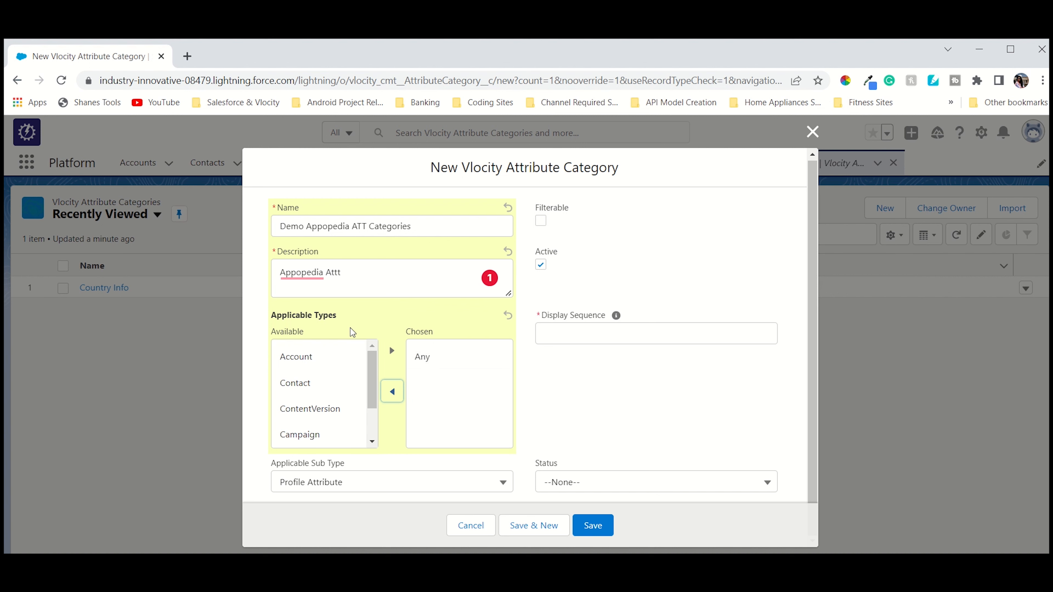
Try Product Attribute as the category's applicable sub type, and switch it back to Profile Attribute.
left_click(422, 490)
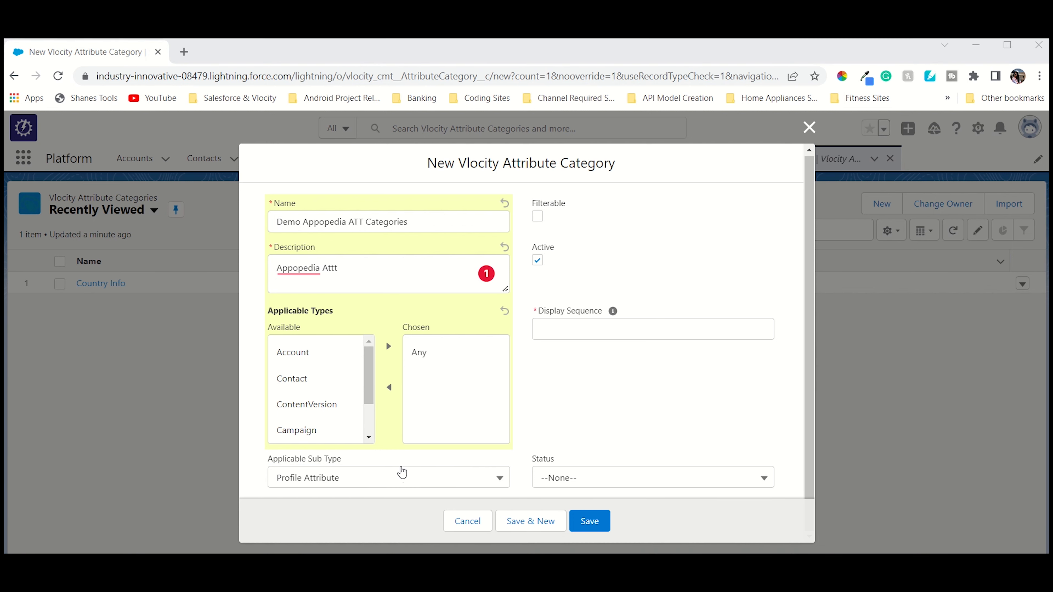
left_click(401, 480)
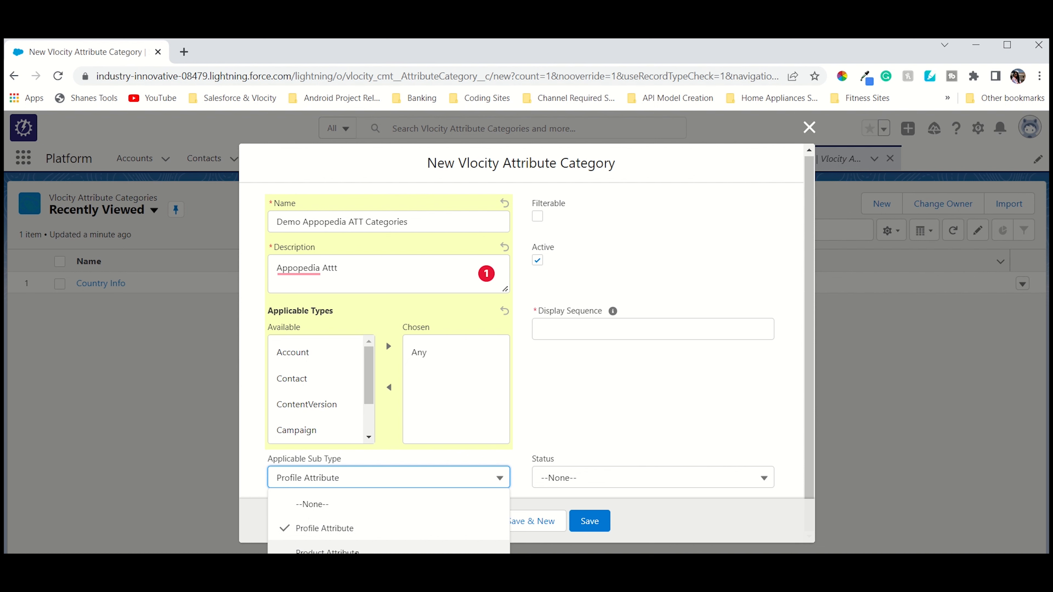
left_click(358, 553)
left_click(363, 477)
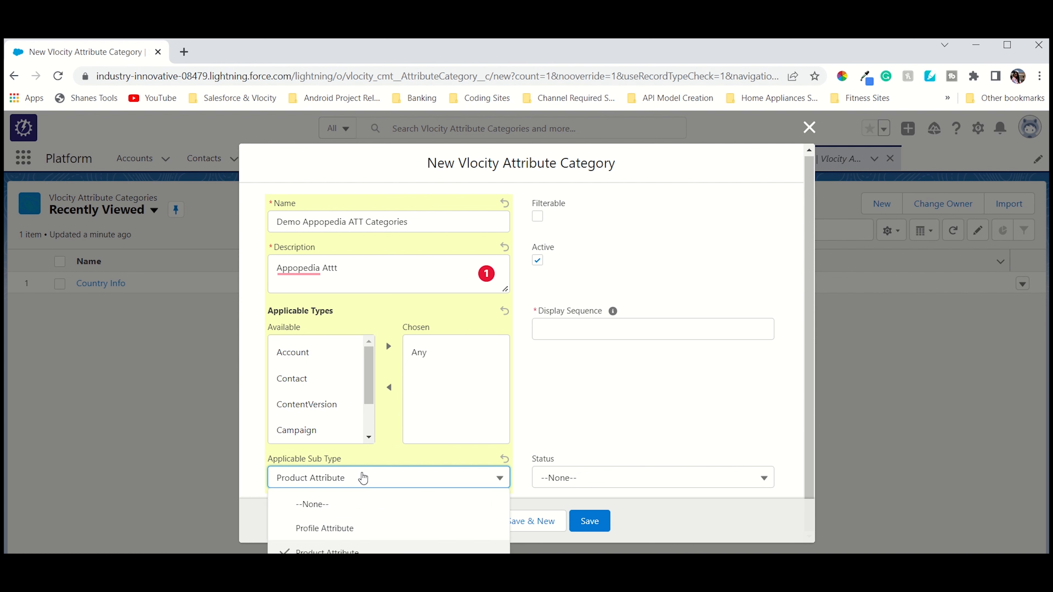
left_click(351, 529)
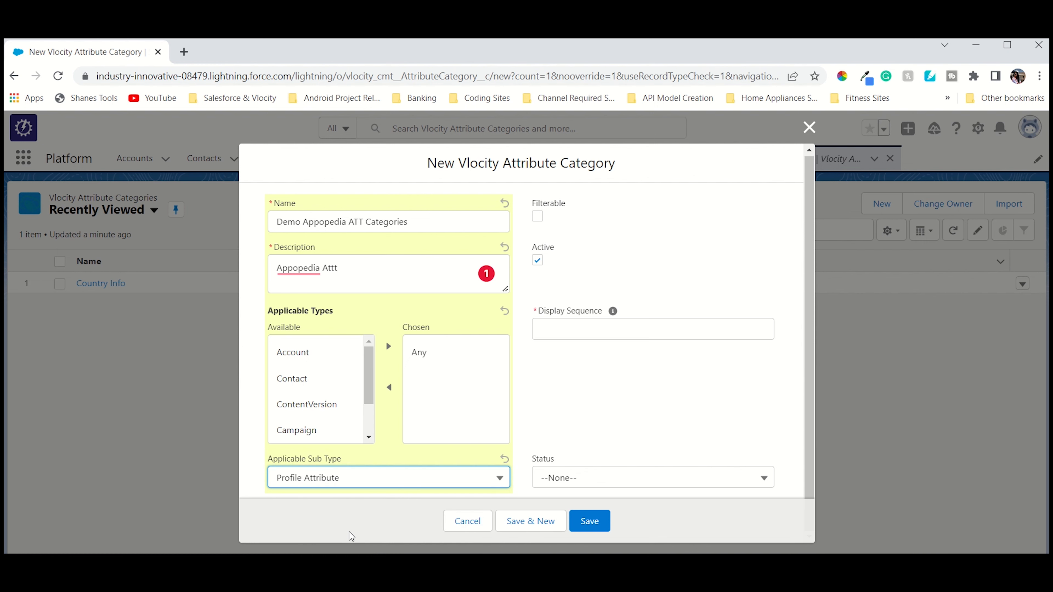
left_click(375, 481)
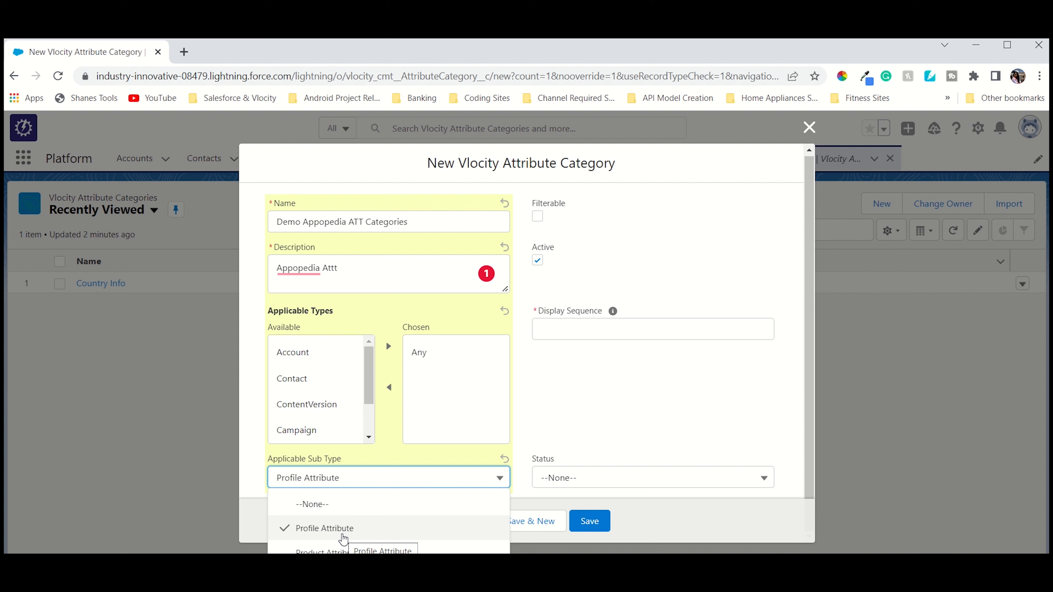
left_click(342, 535)
left_click(360, 484)
left_click(357, 551)
left_click(360, 484)
left_click(358, 528)
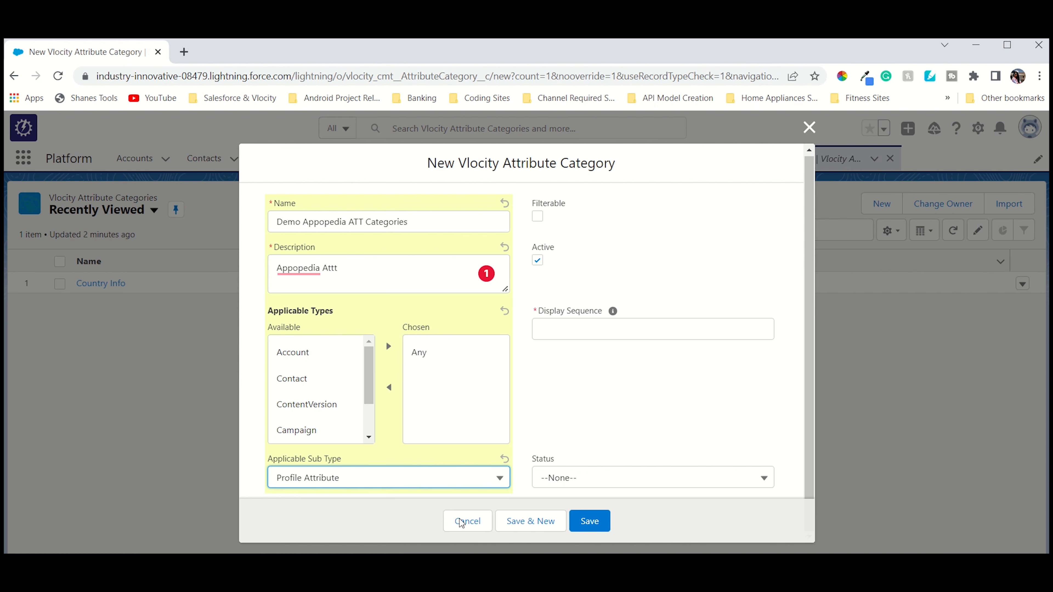
Set the category's display sequence to 1, leave its status at --None--, and save the attribute category.
left_click(571, 330)
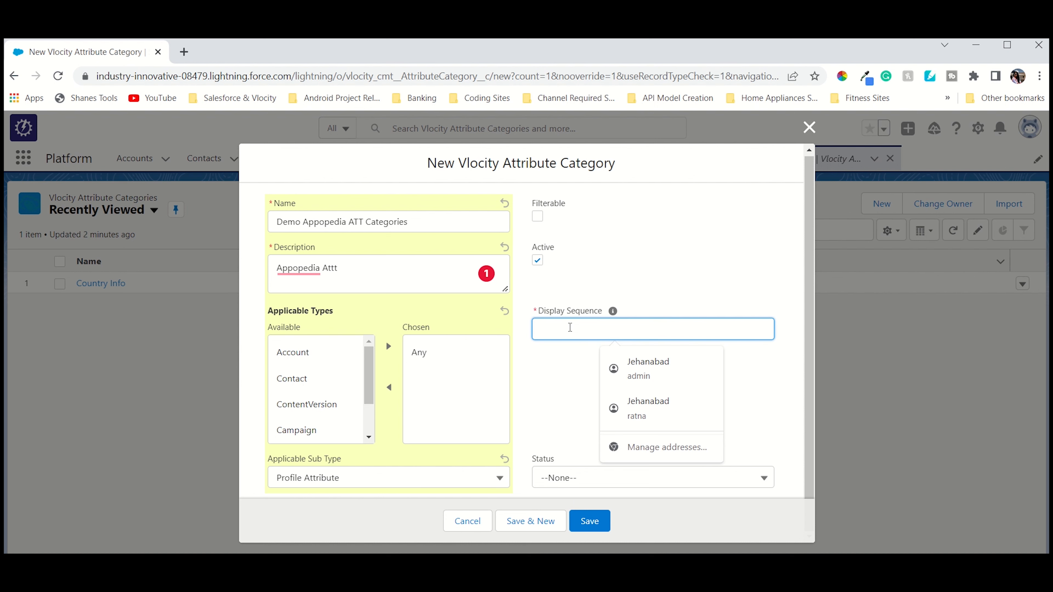
type("1")
left_click(627, 480)
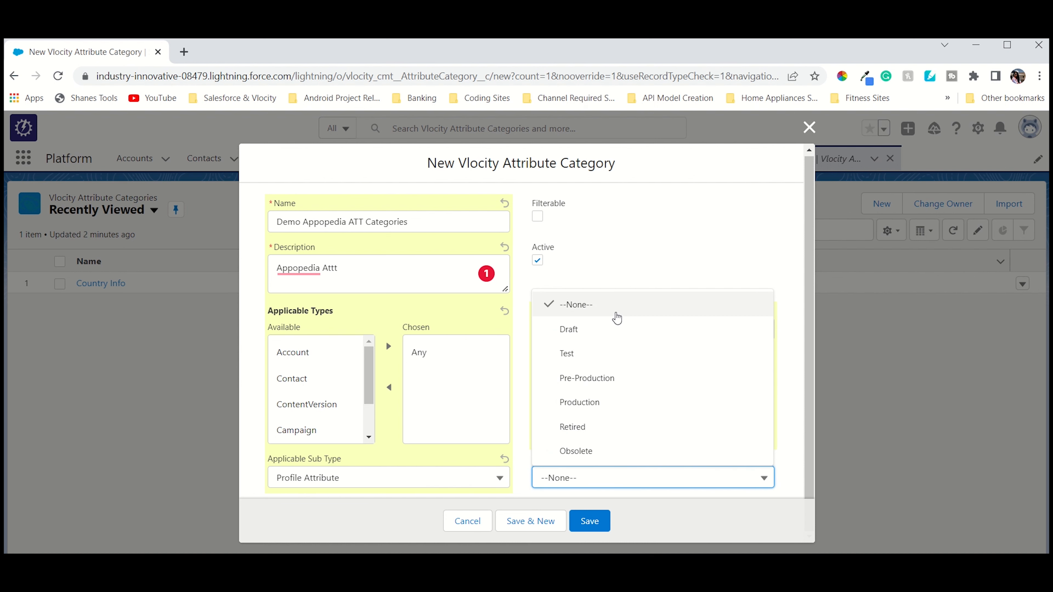
left_click(617, 309)
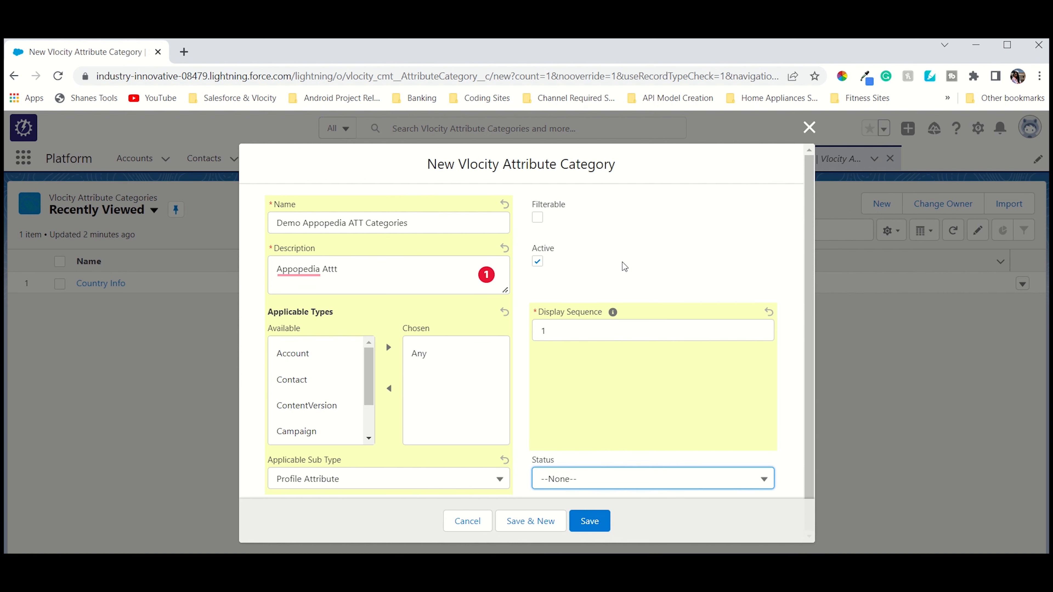
left_click(589, 522)
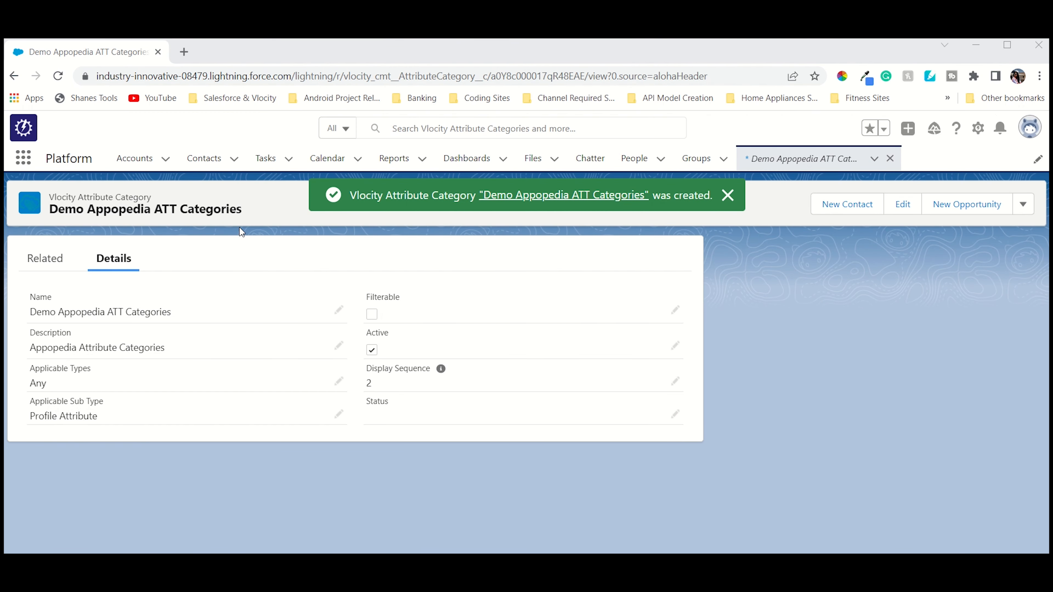
Start a new related attribute for the category, named "Targeted Subscriber" with the code ATT_TS_01.
left_click(58, 260)
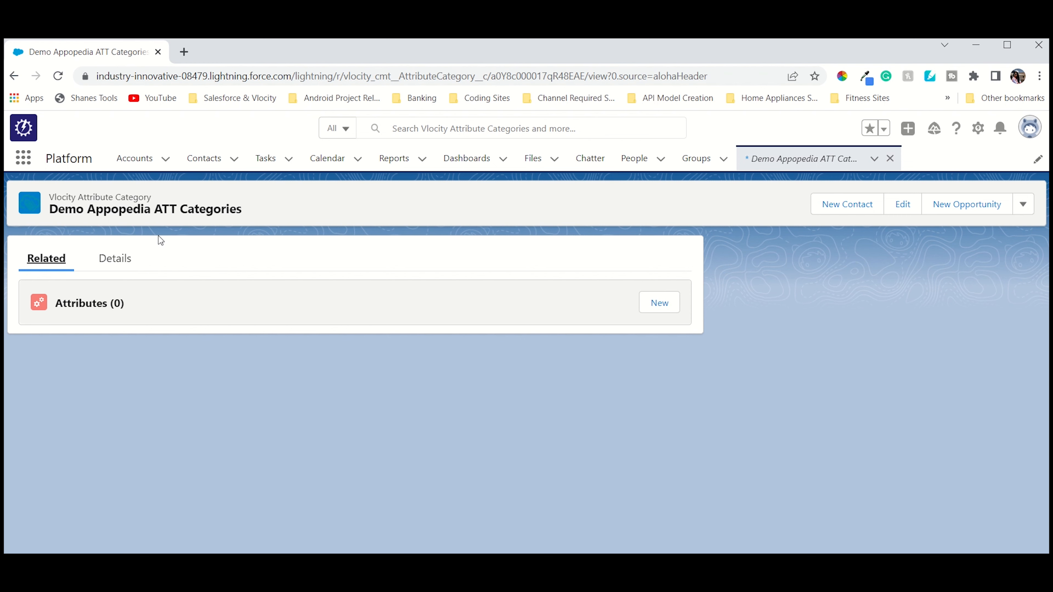
left_click(670, 307)
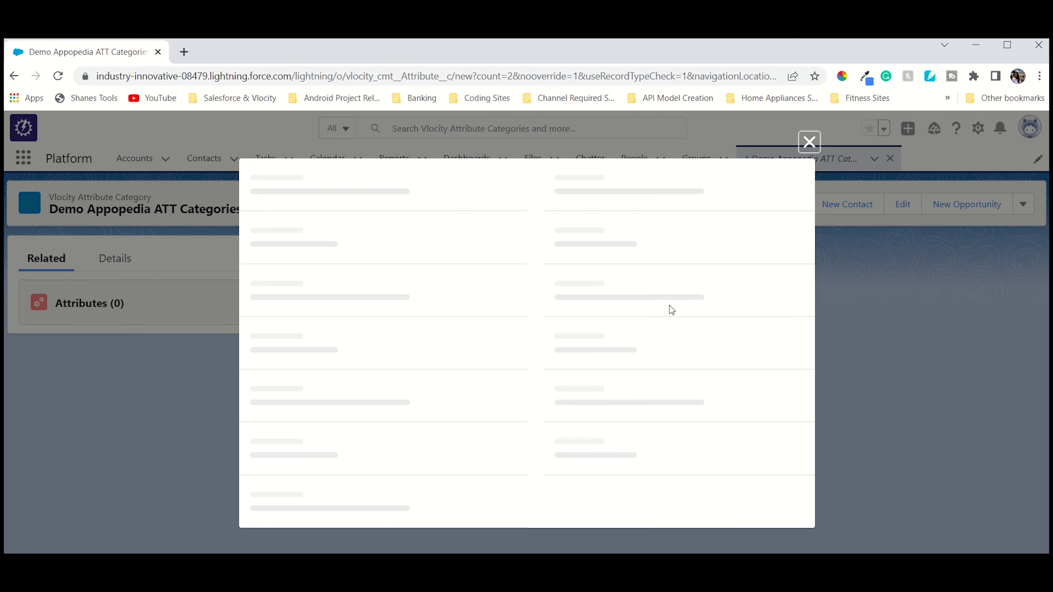
left_click(355, 240)
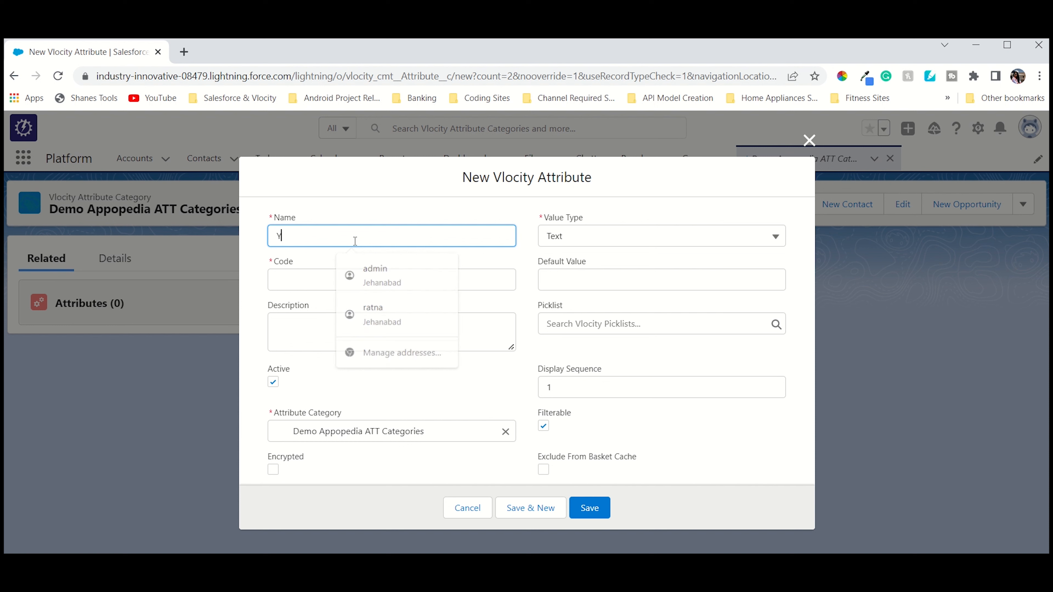
type("Target ")
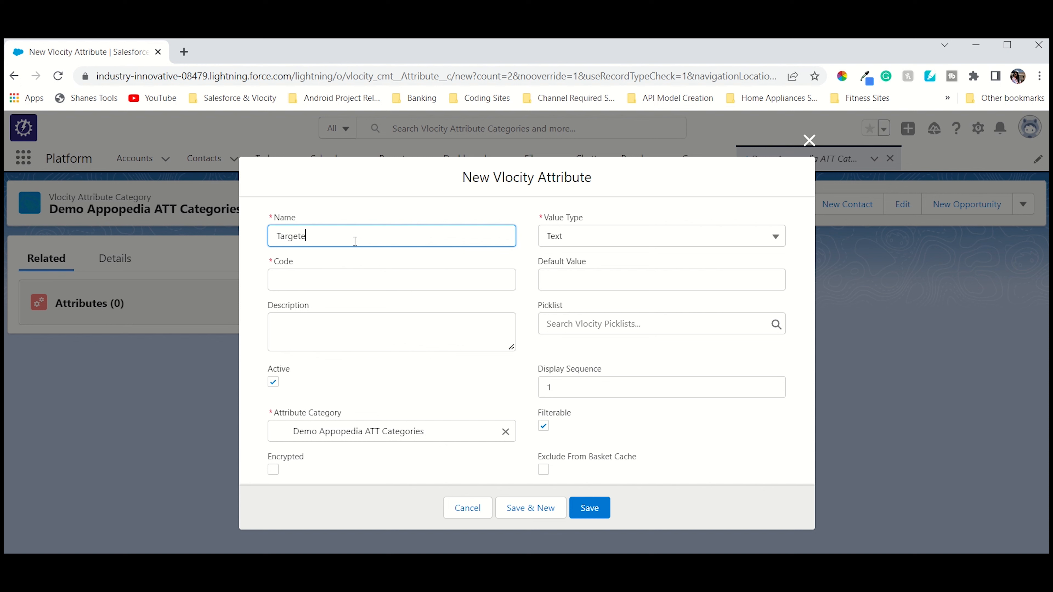
type("d Subscriber")
left_click(323, 289)
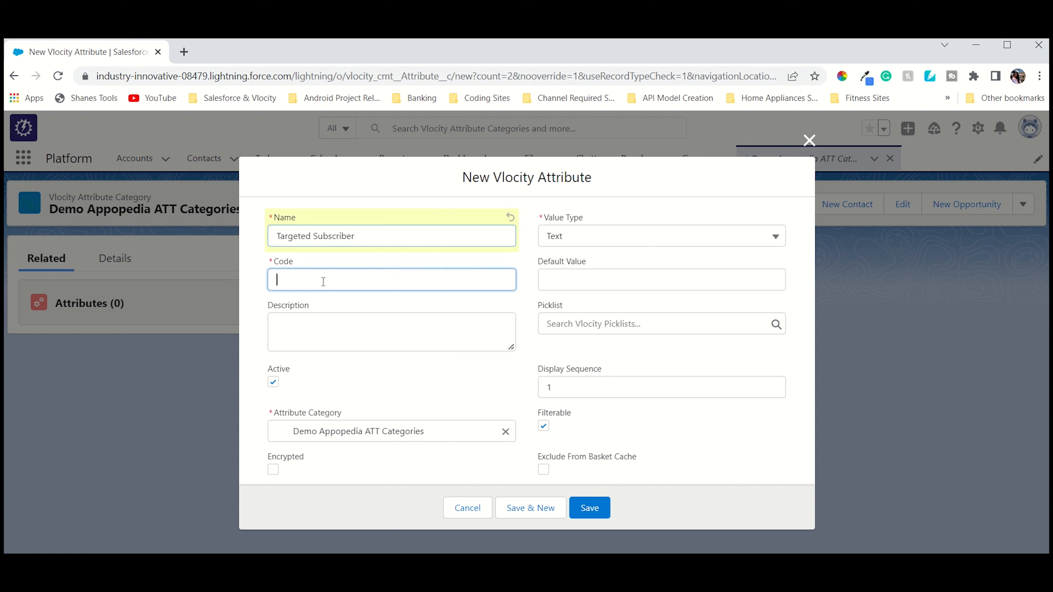
type("ATT_")
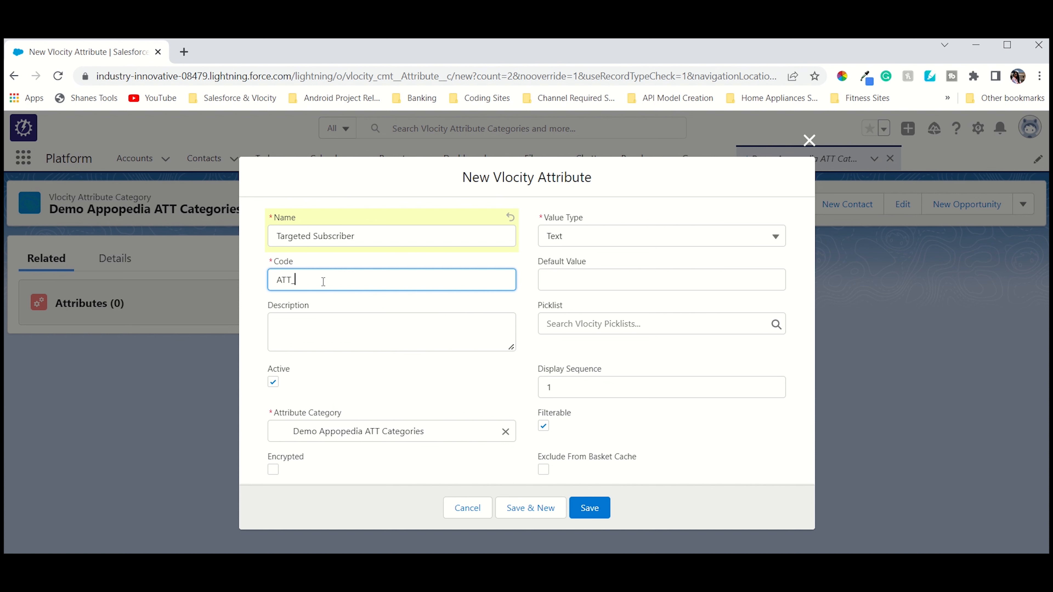
type("TS_01")
Review the value types available for the new attribute, keeping Text as the selected type.
left_click(724, 239)
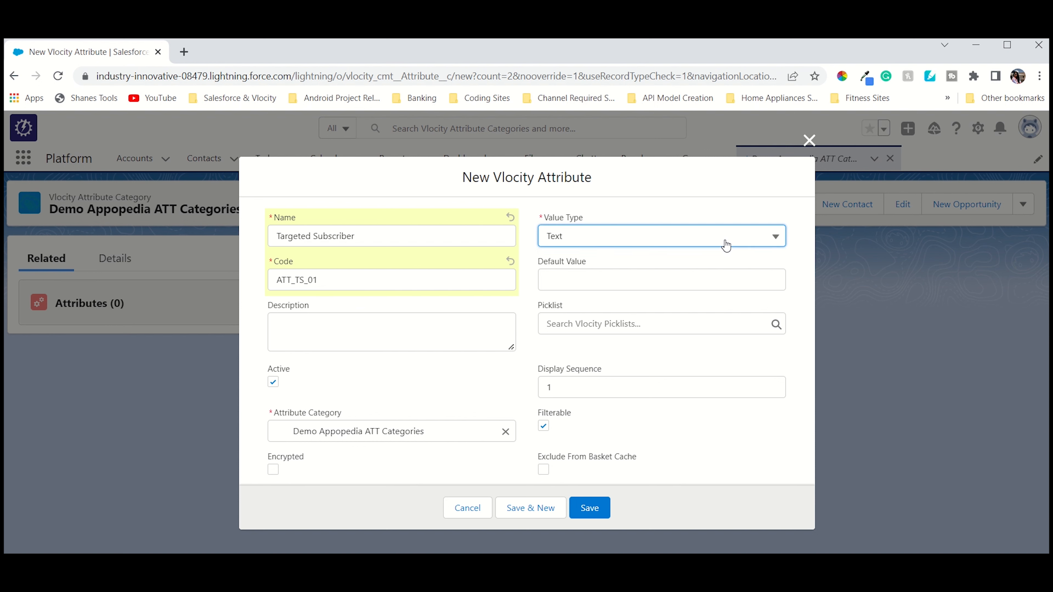
left_click(724, 240)
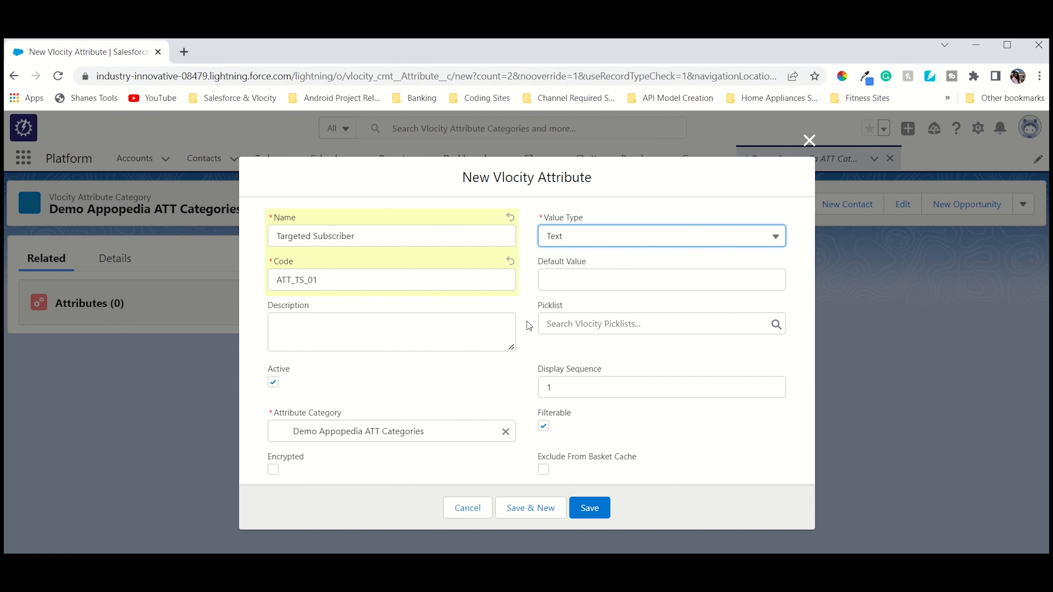
left_click(639, 237)
scroll(601, 407, "down", 3)
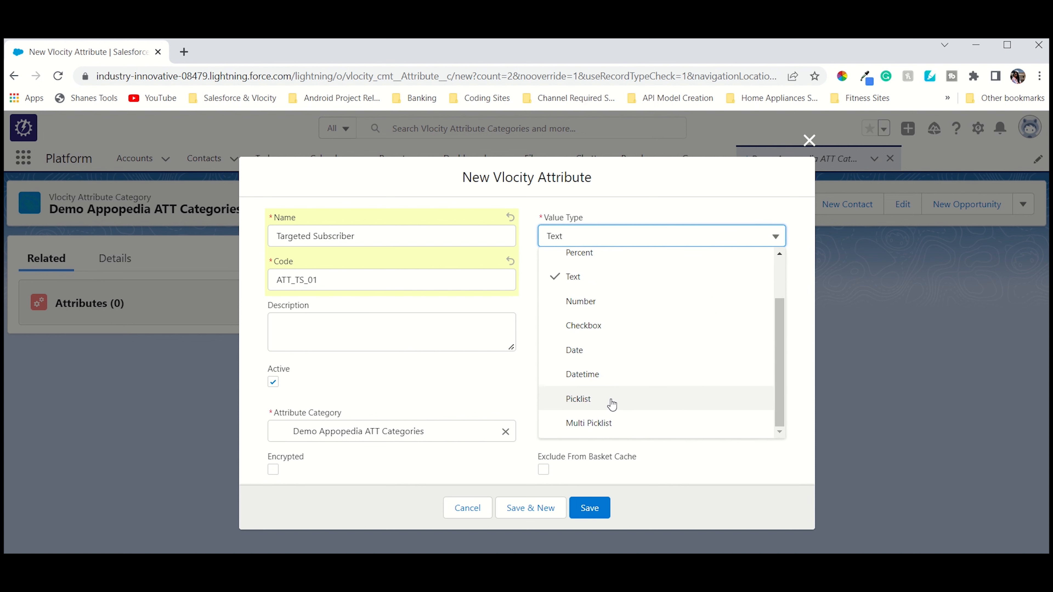
scroll(610, 395, "up", 3)
scroll(602, 377, "down", 3)
scroll(624, 405, "up", 3)
scroll(620, 411, "down", 3)
scroll(628, 332, "up", 3)
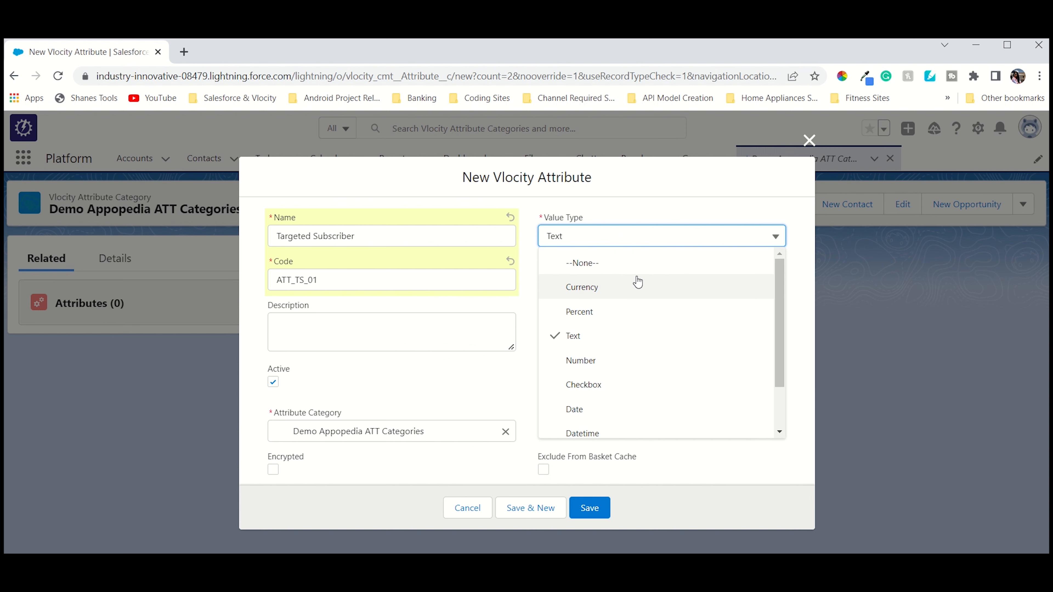
scroll(634, 327, "down", 3)
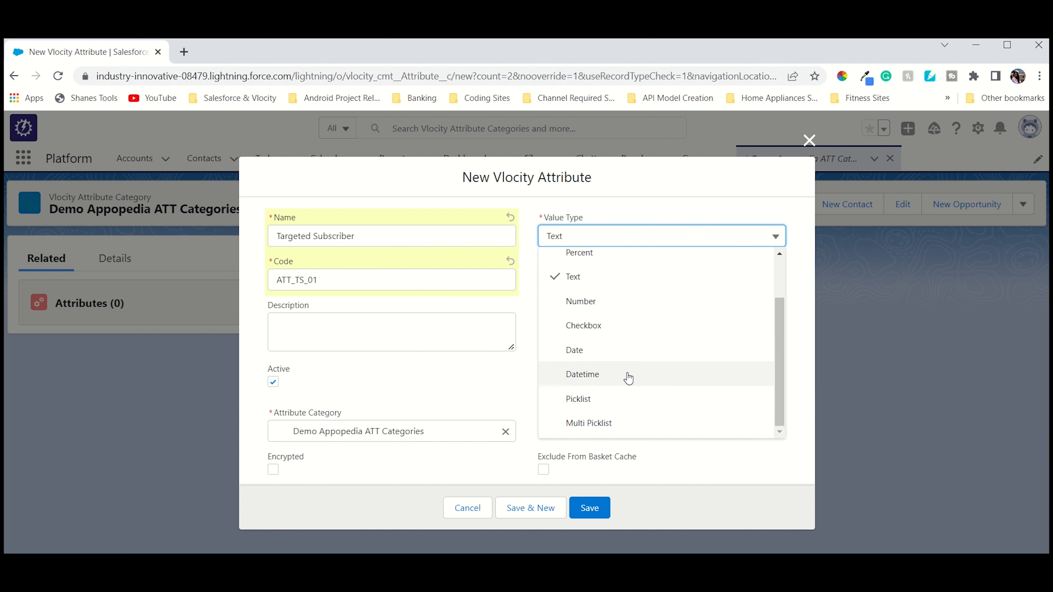
left_click(703, 244)
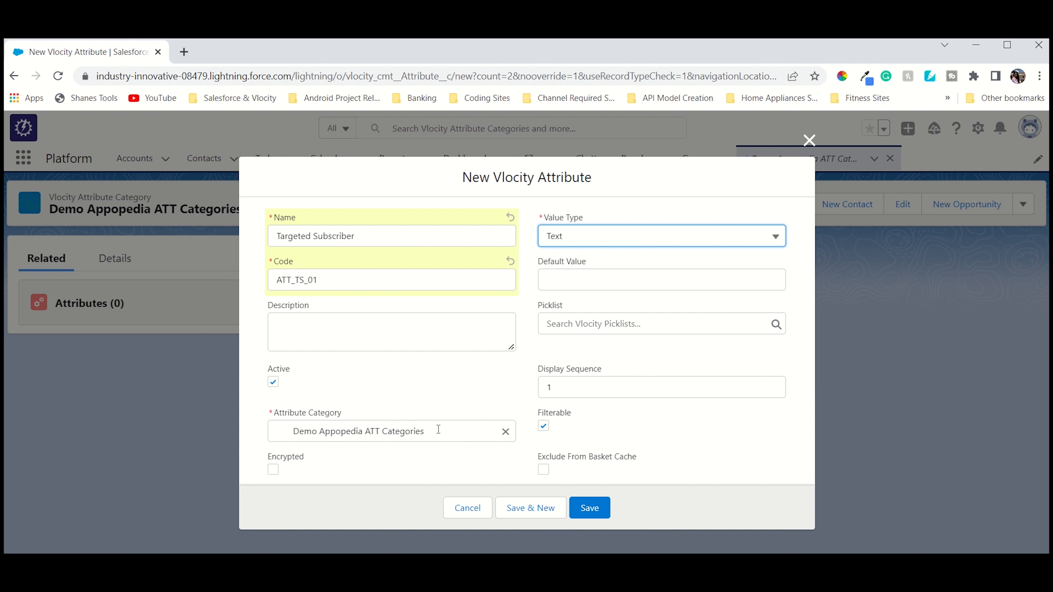
Check that the attribute category is Demo Appopedia ATT Categories, and save the new attribute.
left_click_drag(438, 430, 289, 431)
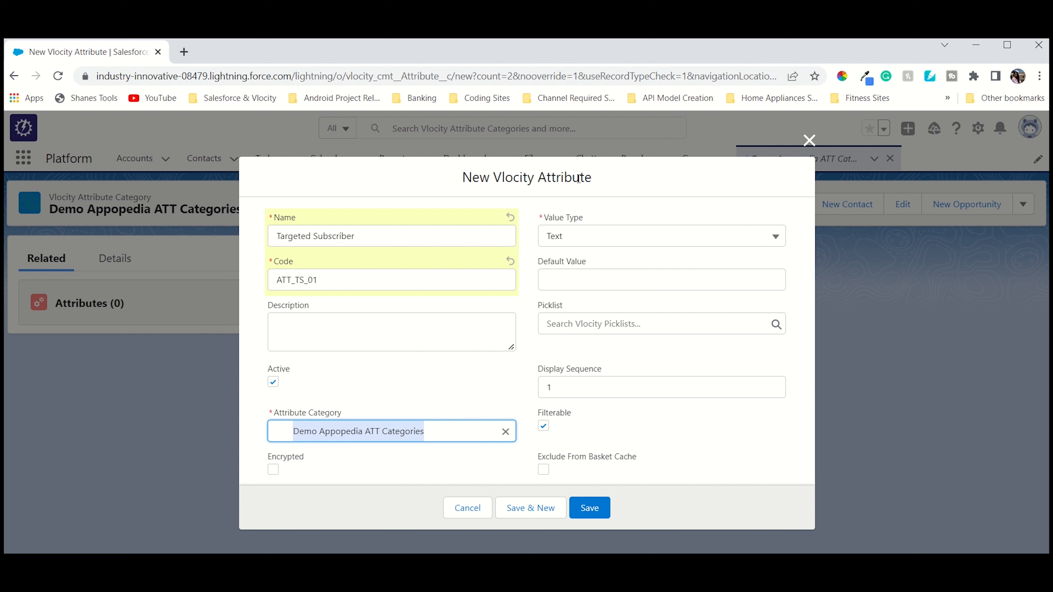
left_click(455, 437)
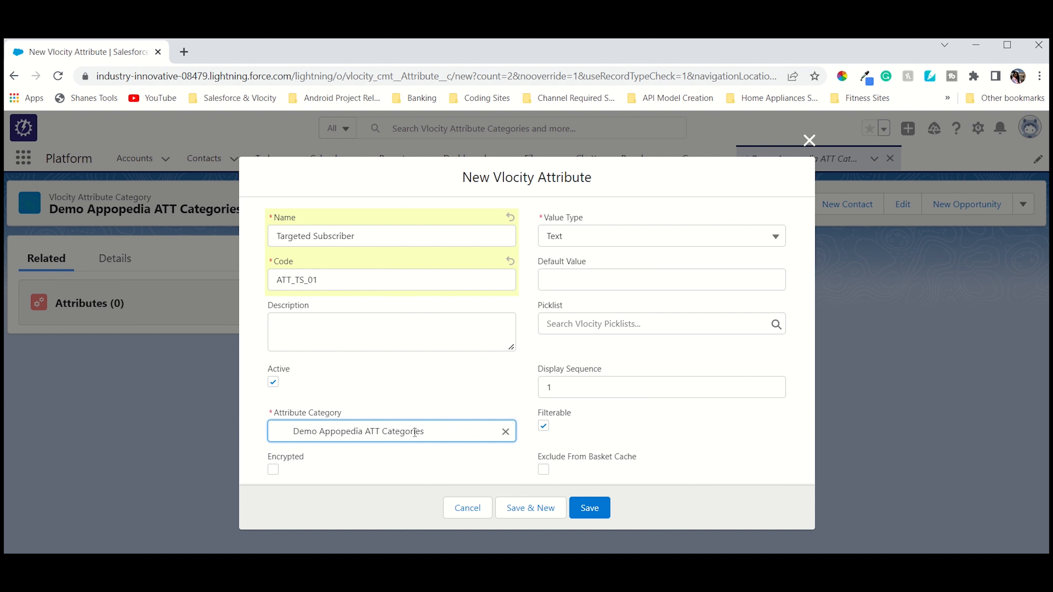
left_click(594, 510)
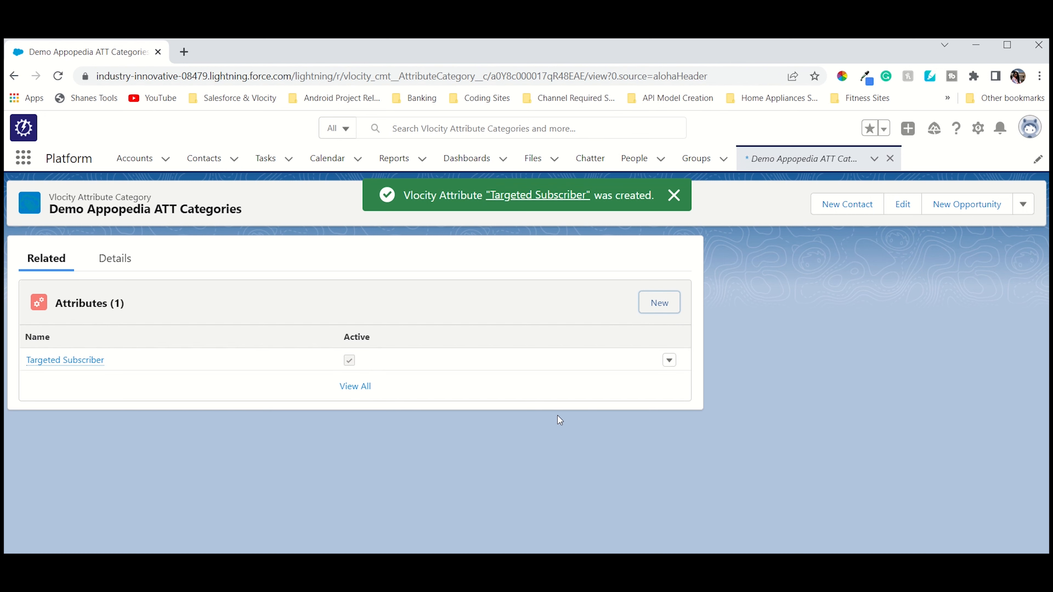
Review the category's related attributes, its details and its Vlocity Attribute Category heading.
left_click(120, 257)
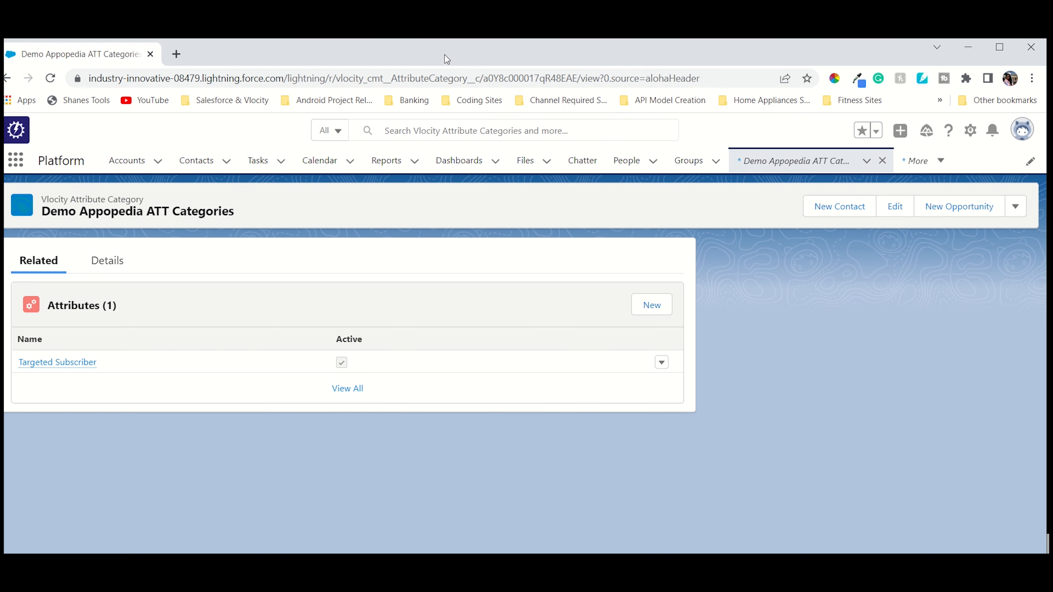
mouse_move(30, 371)
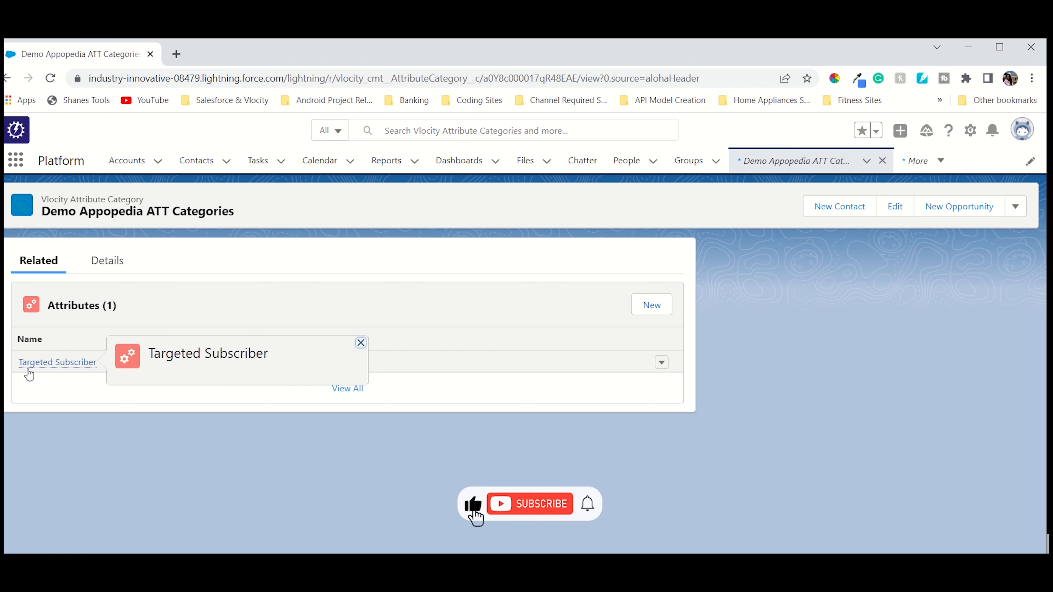
left_click(109, 260)
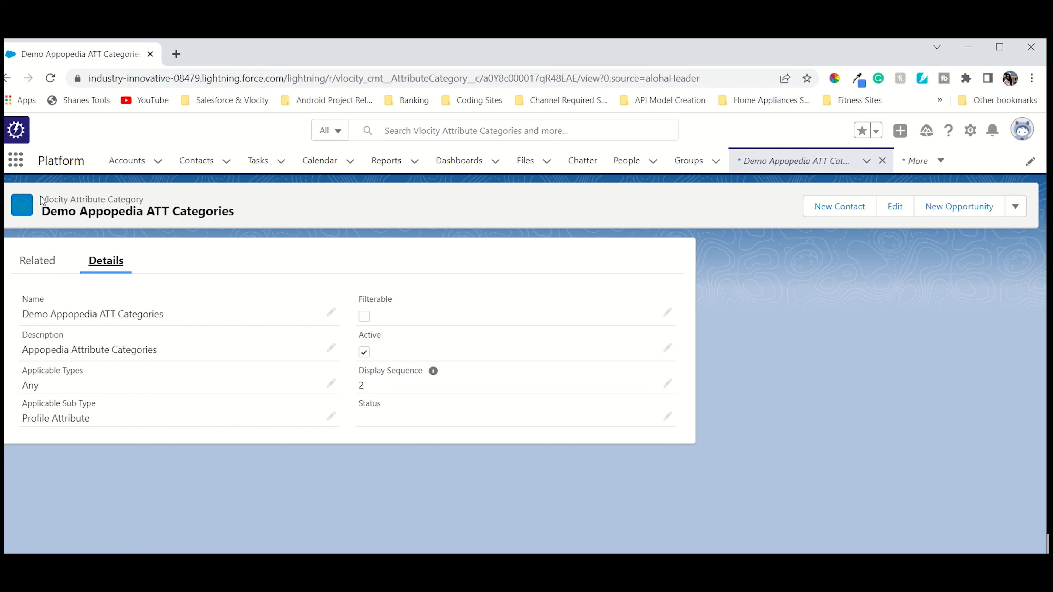
left_click_drag(41, 200, 145, 202)
left_click(38, 263)
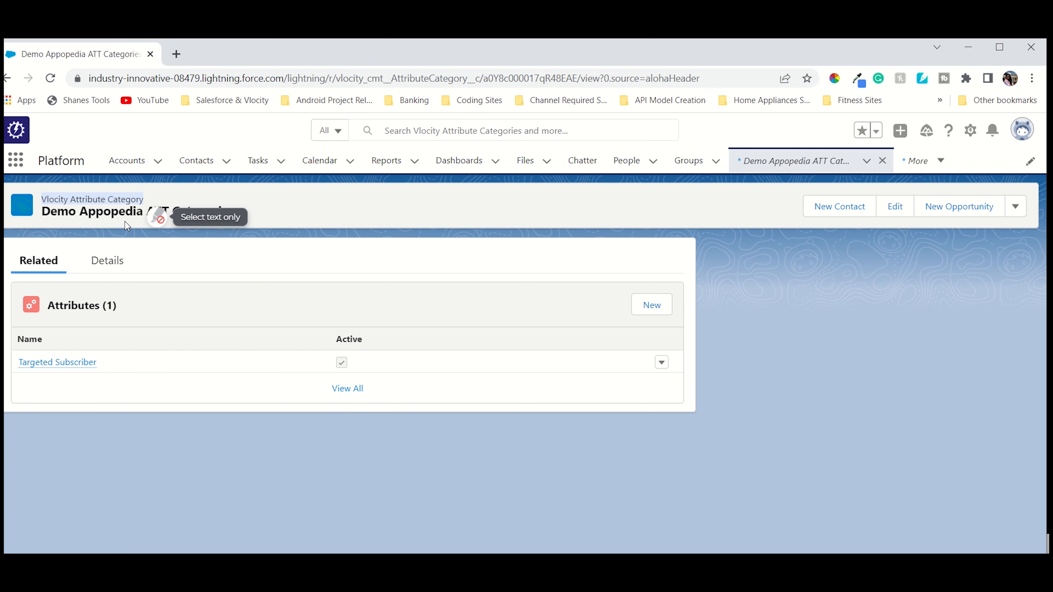
left_click(112, 226)
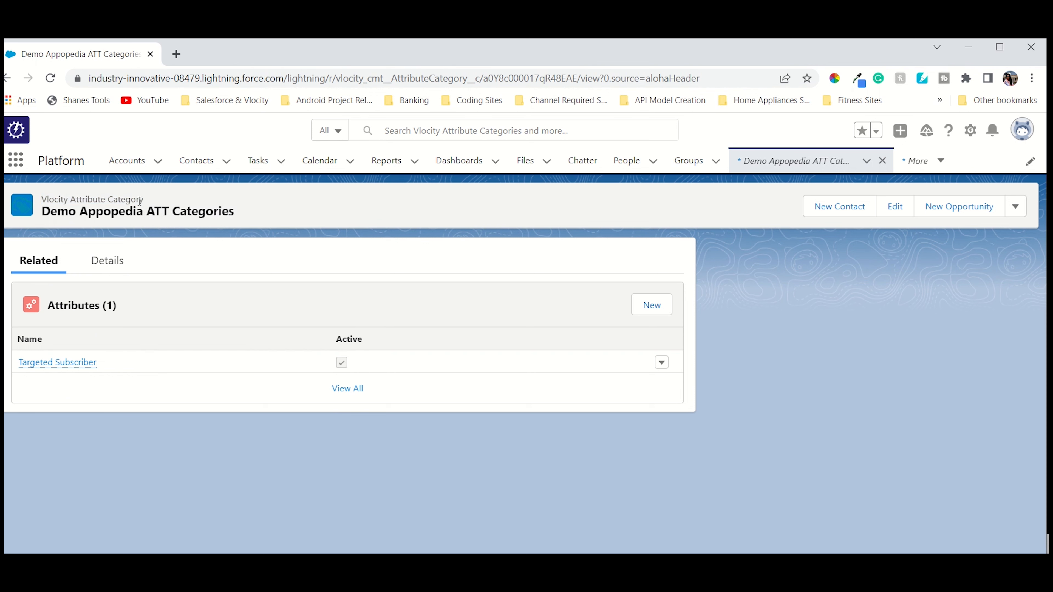
left_click_drag(141, 201, 40, 201)
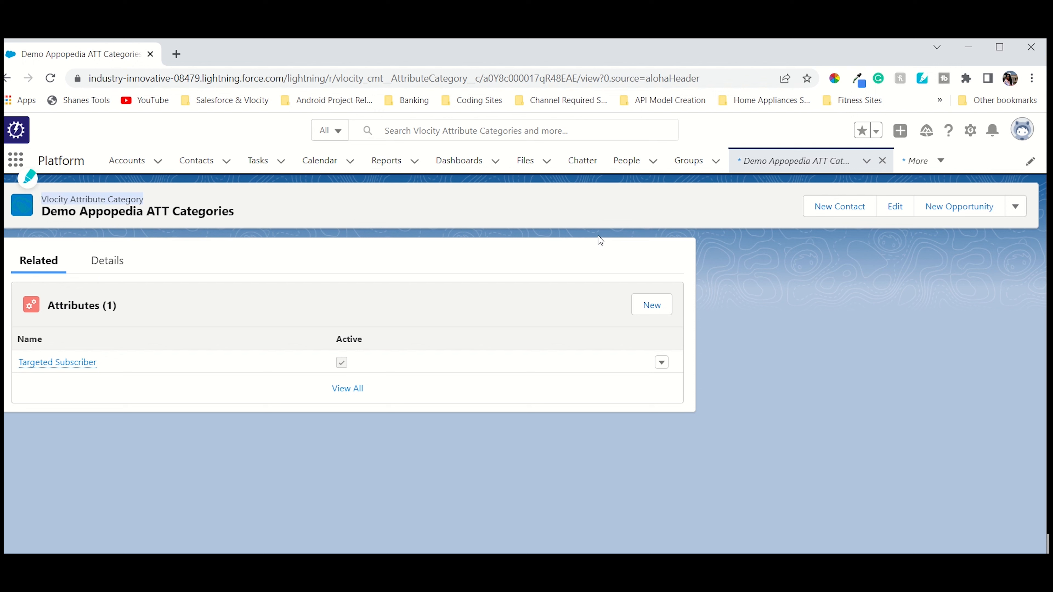
Switch to the Vlocity Product Console, search the products for "demo", and open the Demo Appopedia product.
left_click(919, 170)
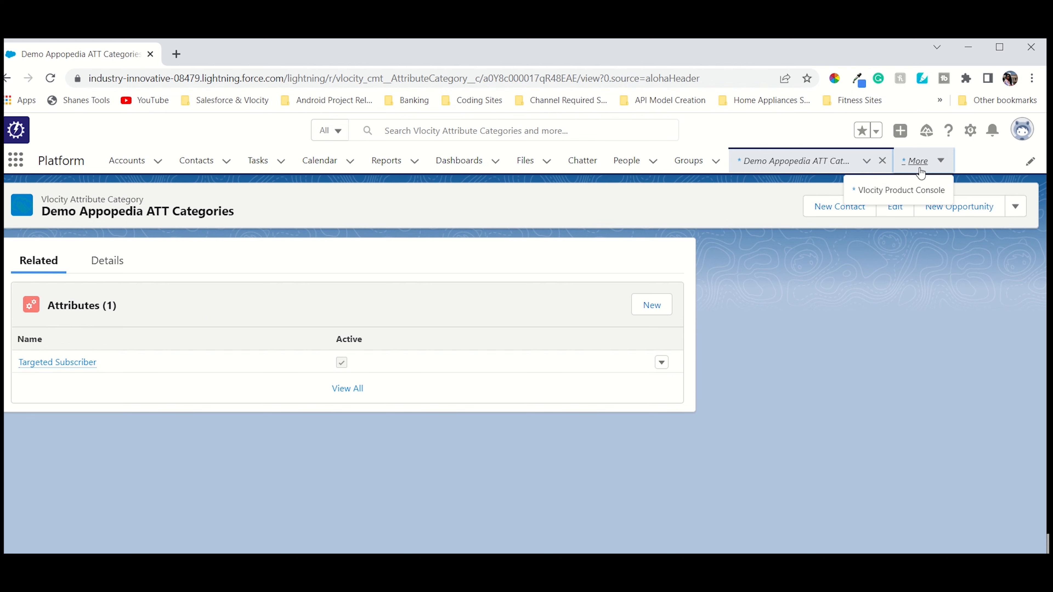
left_click(901, 190)
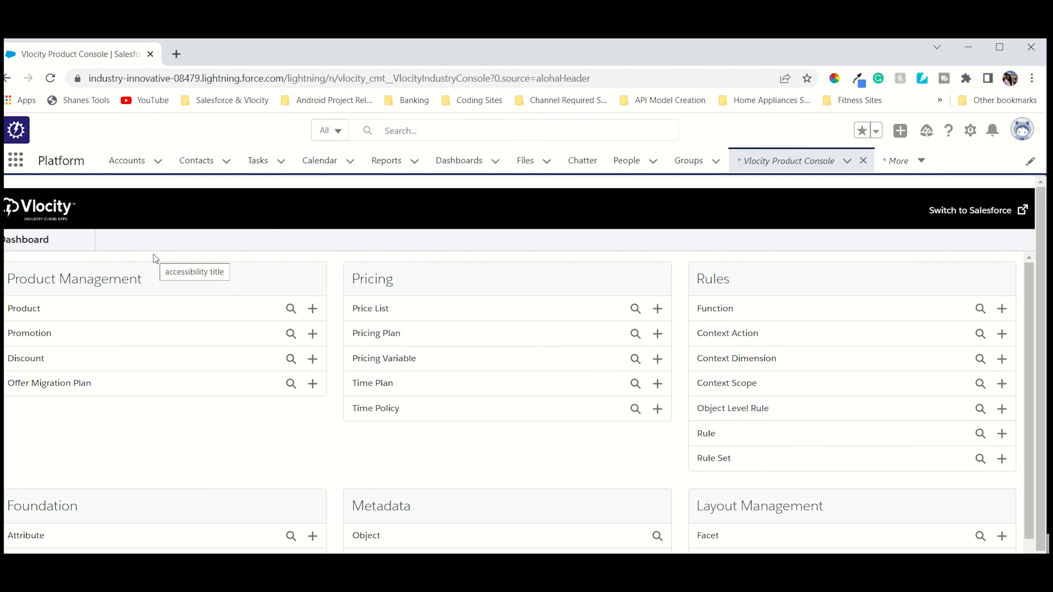
left_click(291, 310)
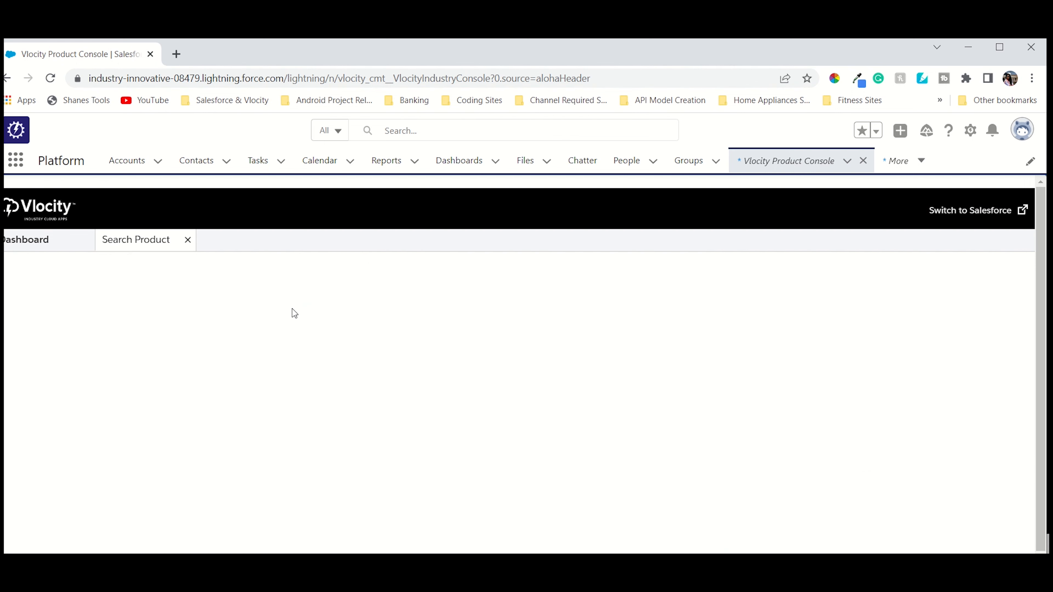
left_click(192, 274)
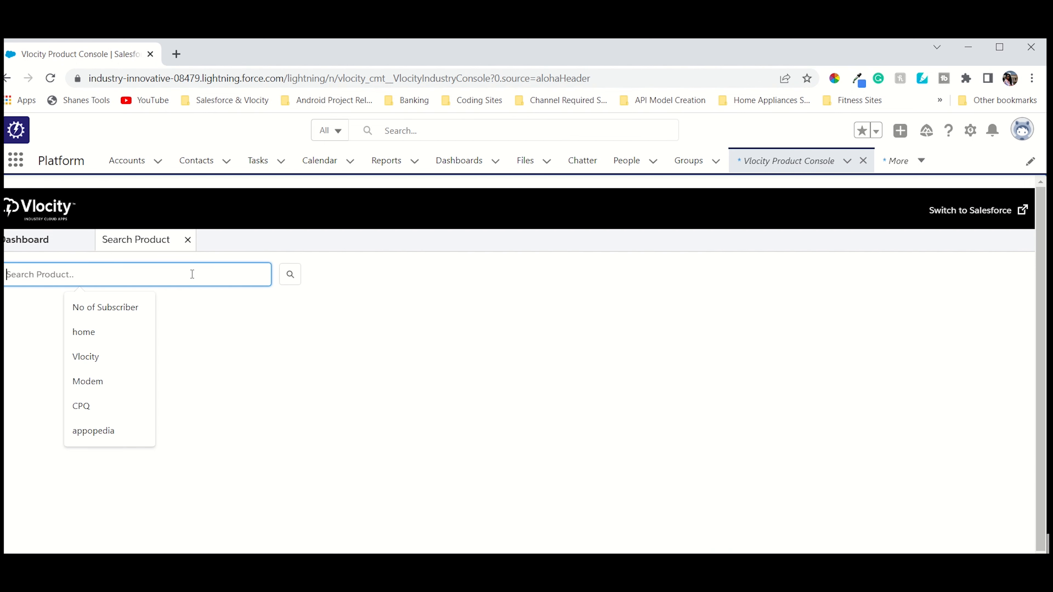
type("demo")
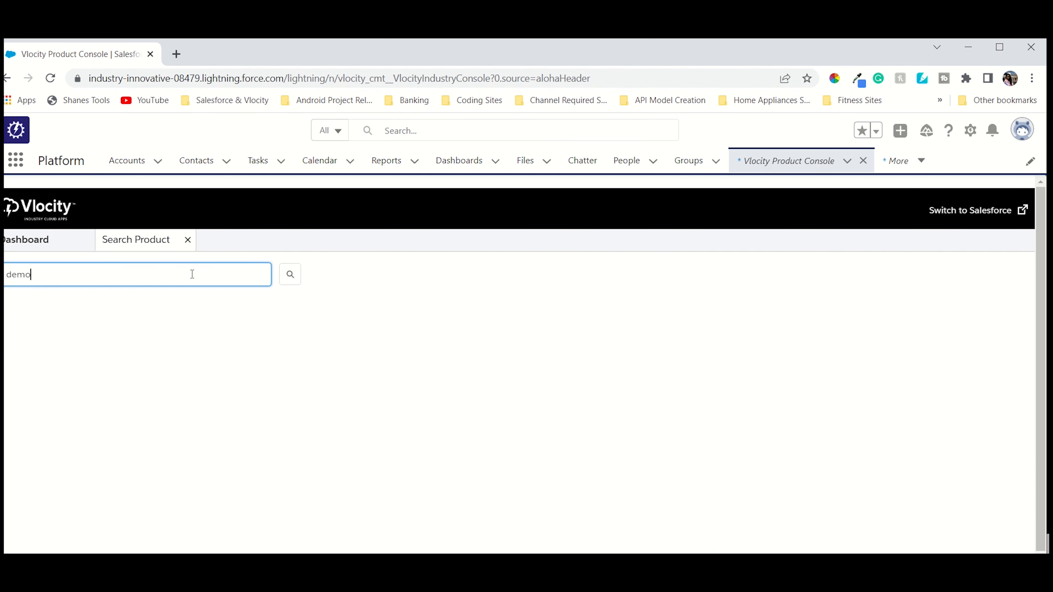
left_click(290, 274)
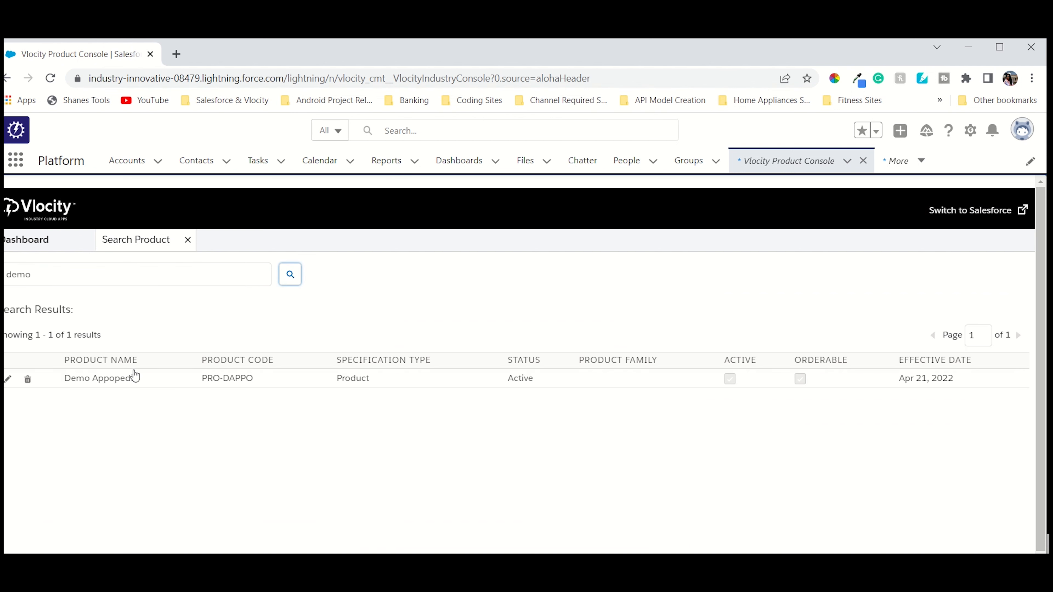
left_click(100, 378)
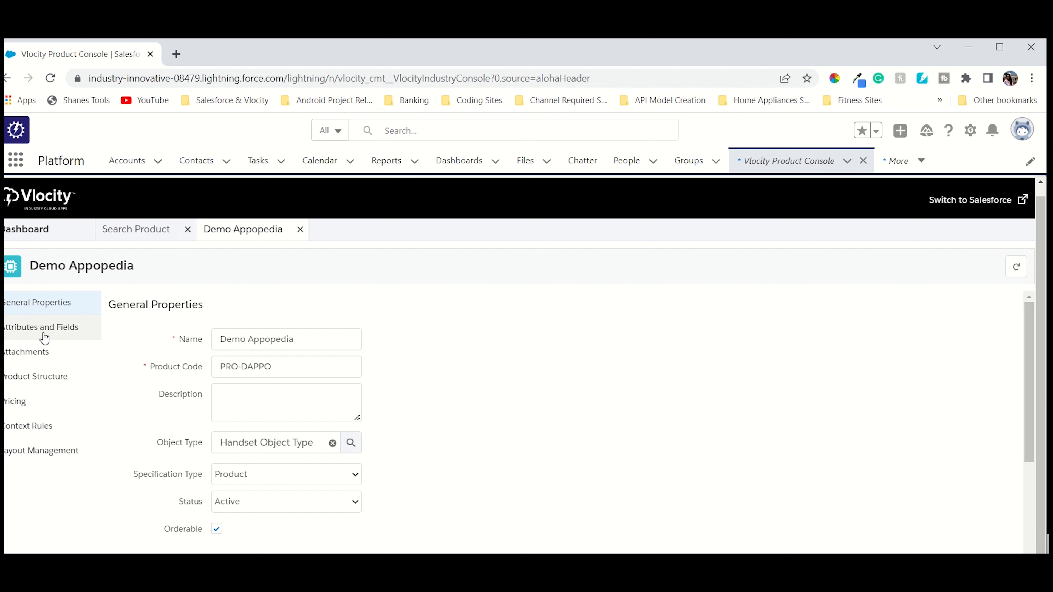
Examine the Demo Appopedia product's general properties, including its object type and effectivity dates.
left_click(44, 339)
scroll(265, 427, "up", 5)
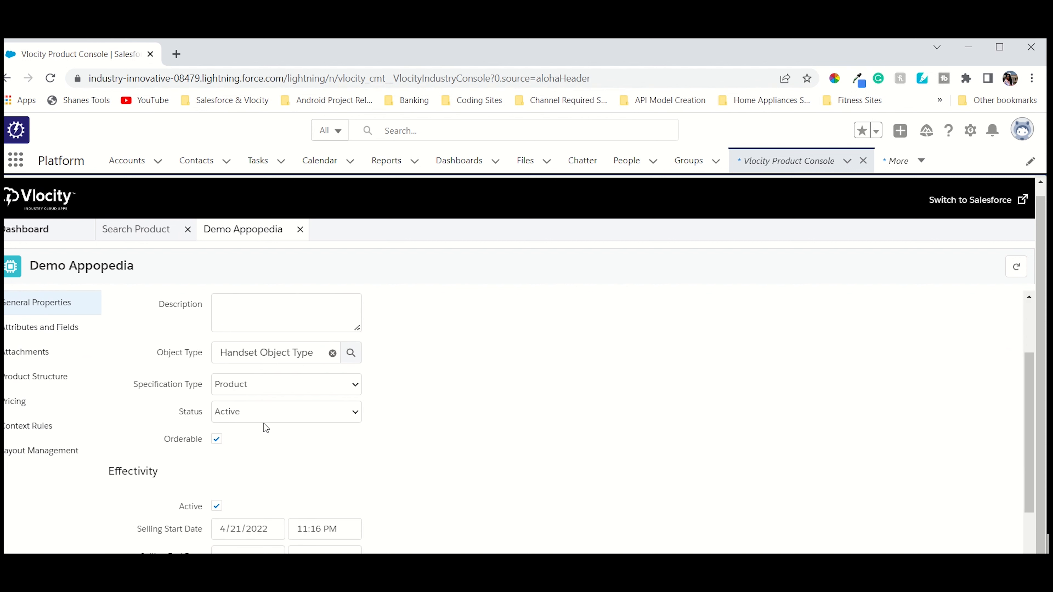
scroll(344, 356, "down", 1)
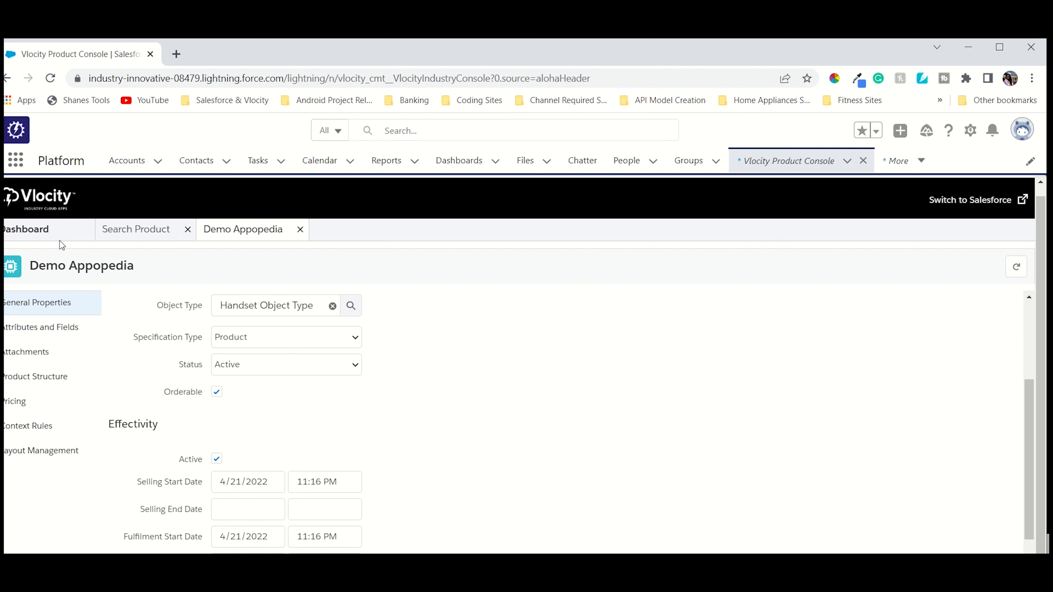
Return to the console dashboard, search the metadata objects for Product2, and open Product2 Object.
left_click(52, 234)
left_click(658, 526)
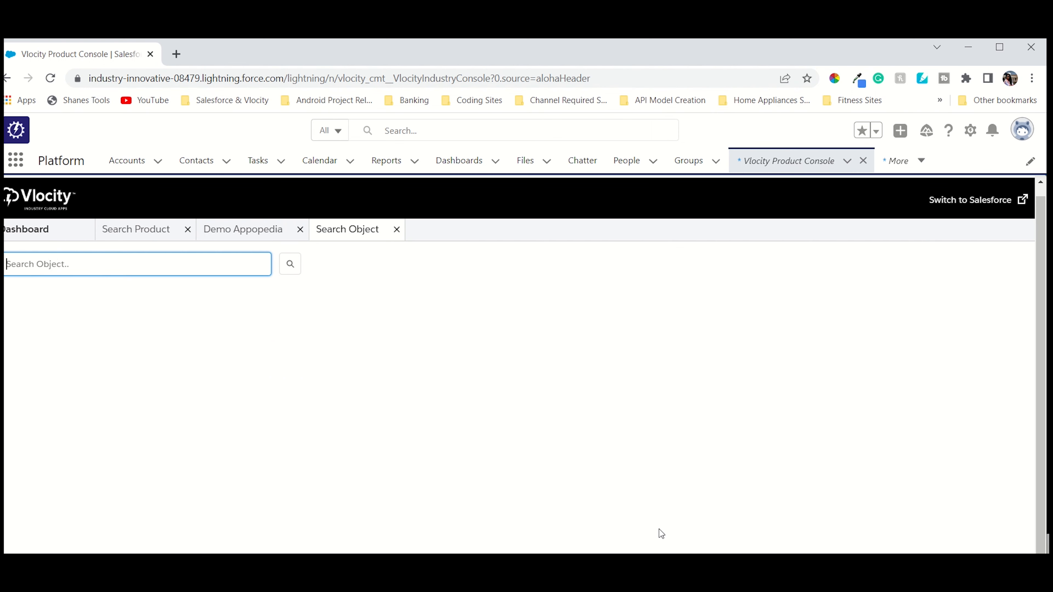
left_click(199, 264)
type("p")
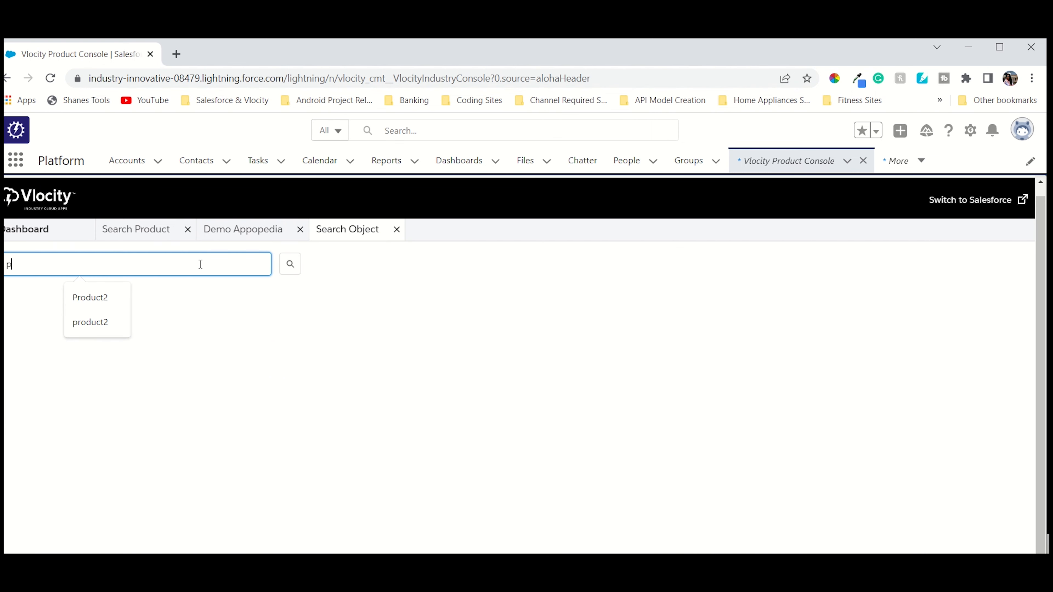
type("roduct2")
key("Down")
key("Return")
left_click(290, 265)
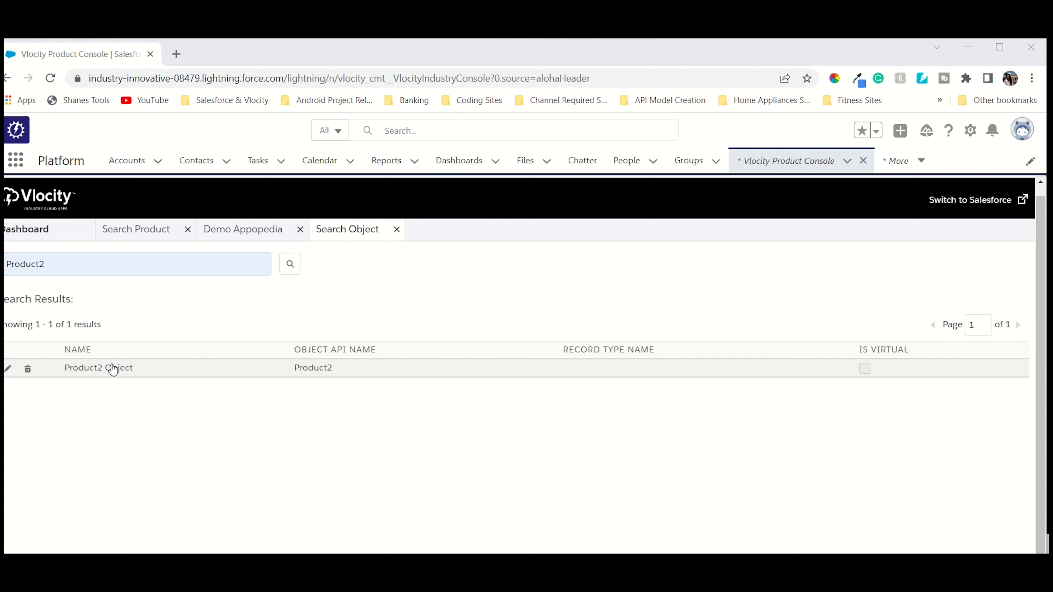
left_click(115, 369)
List the object types of Product2 Object, checking which object type the Demo Appopedia product uses.
left_click(45, 330)
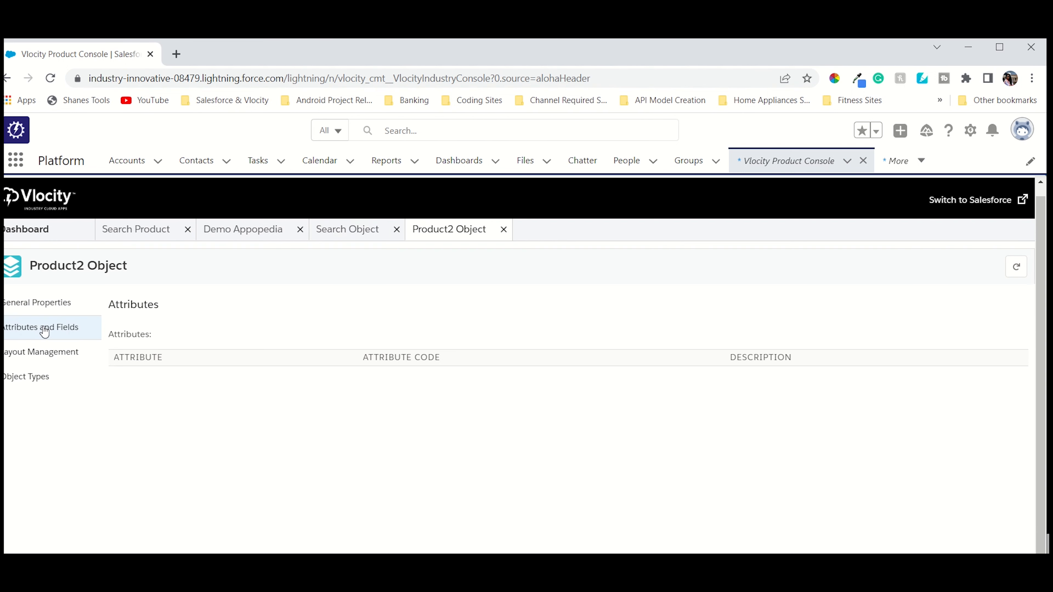
left_click(64, 376)
left_click(218, 230)
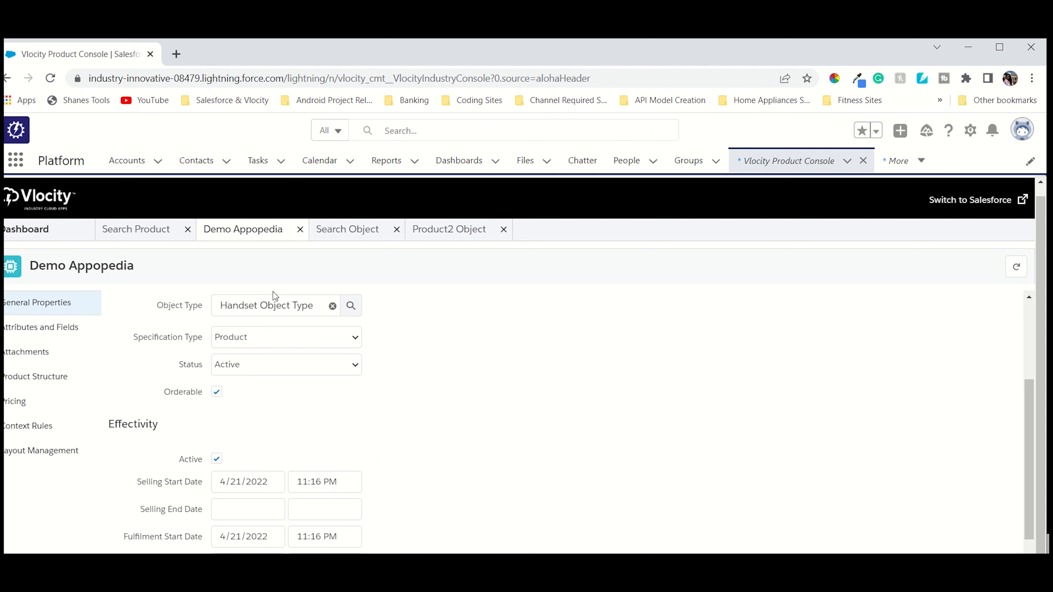
left_click(457, 231)
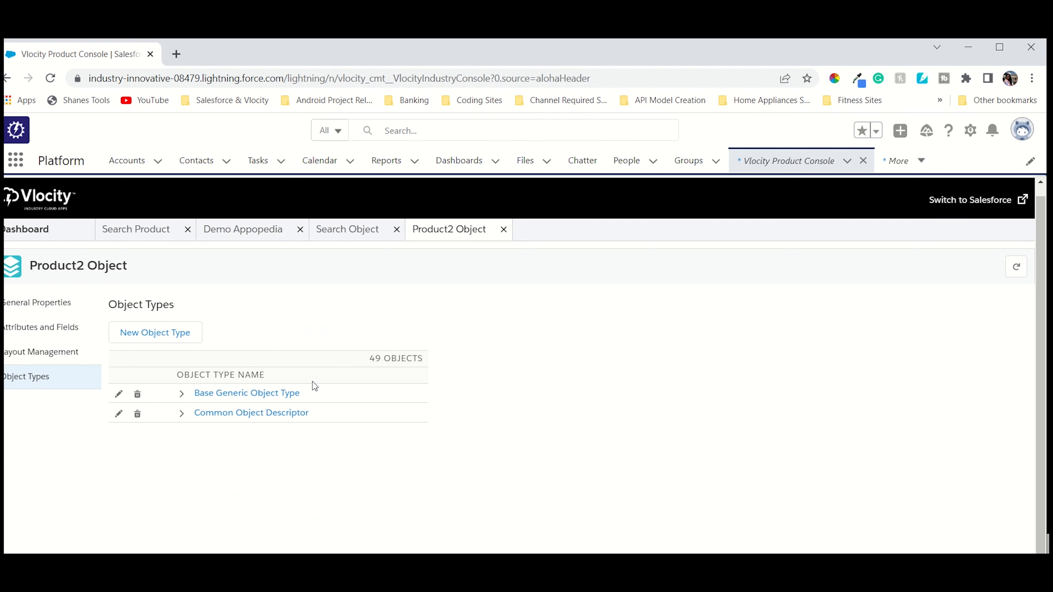
Find Handset Object Type under Base Product Spec Object Type in Common Object Descriptor, and open its attributes and fields.
left_click(181, 414)
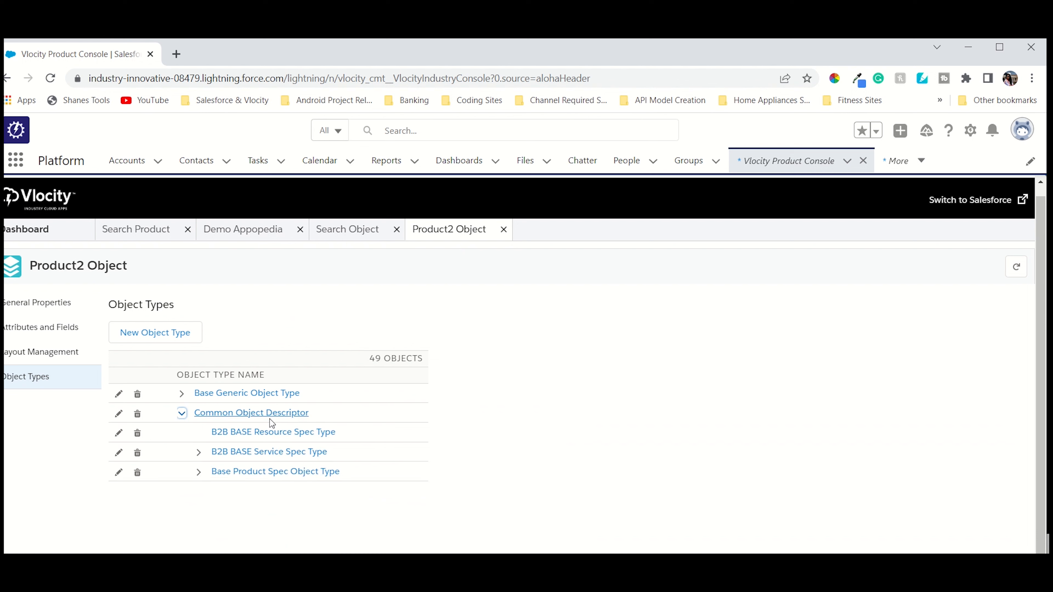
left_click(199, 472)
scroll(238, 427, "down", 10)
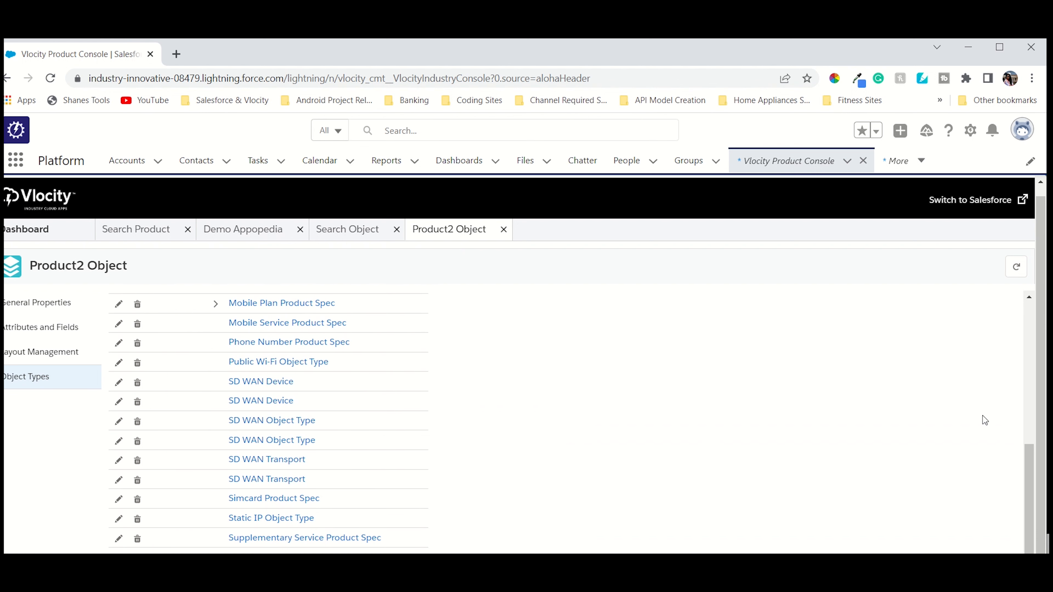
left_click(215, 304)
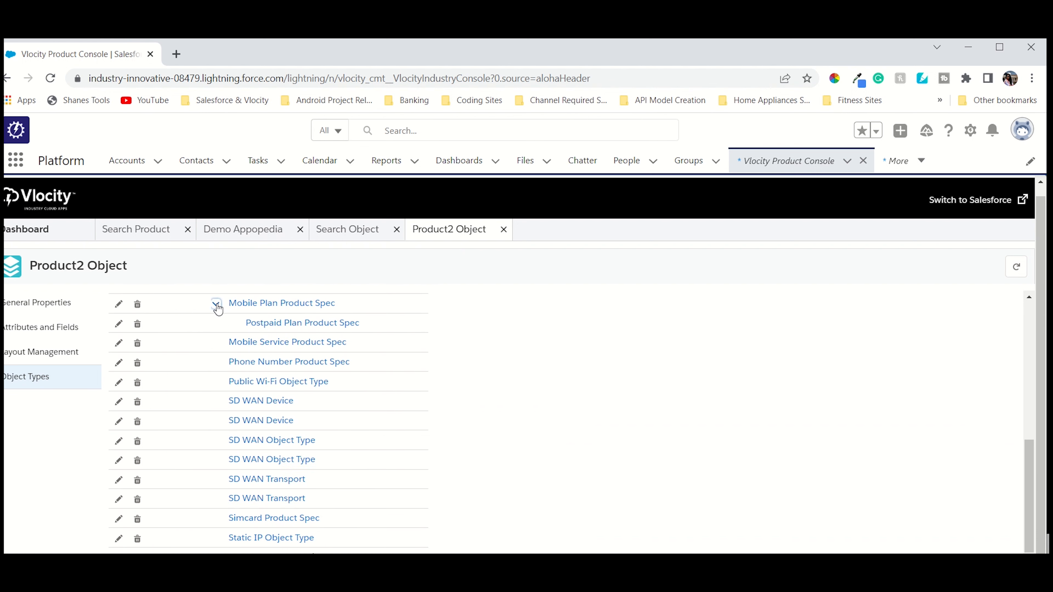
scroll(253, 394, "up", 5)
left_click(254, 392)
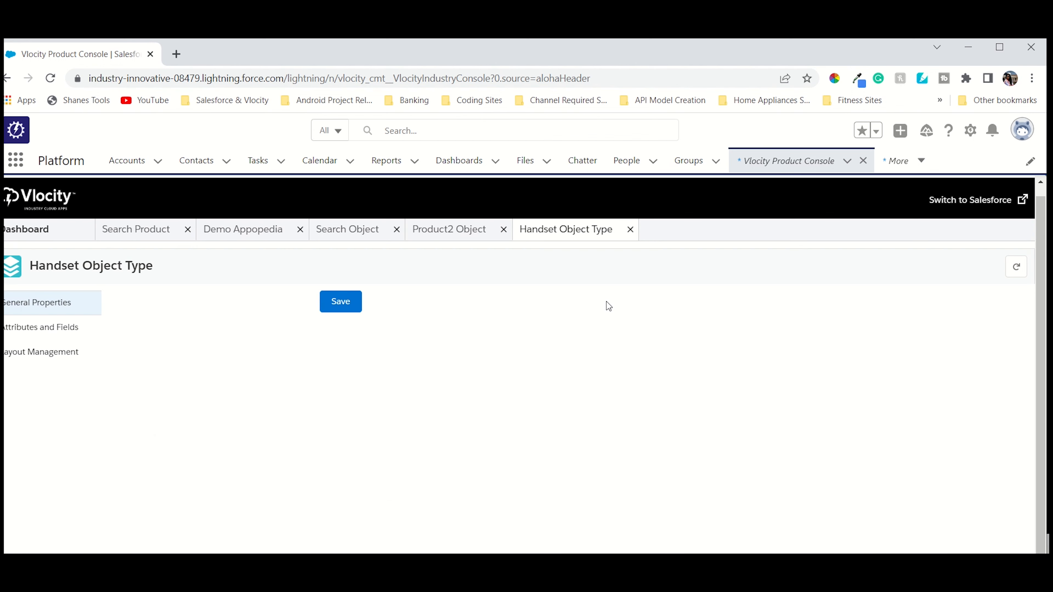
left_click(56, 342)
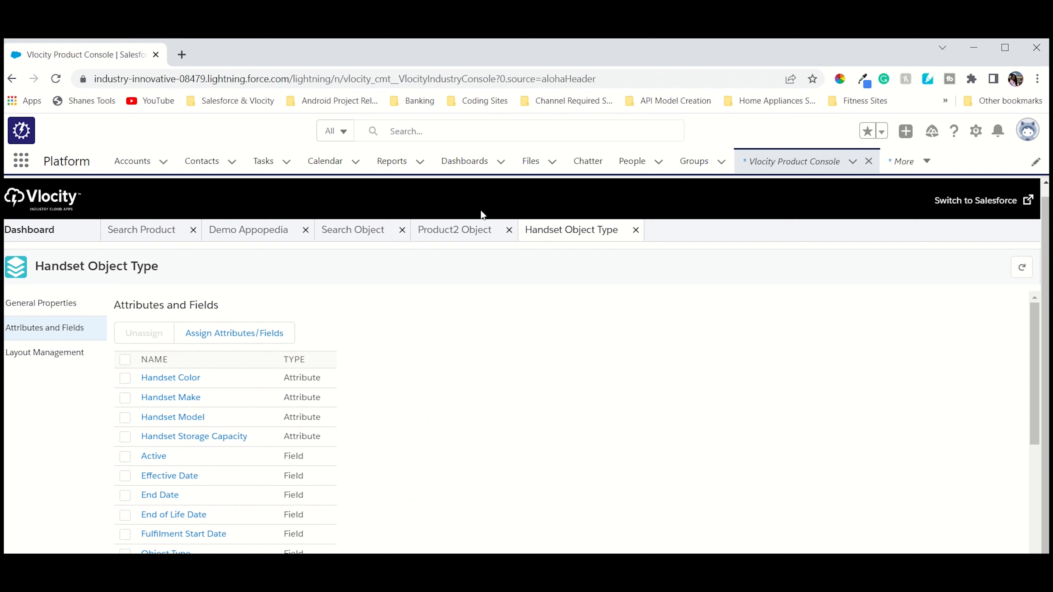
Assign the Targeted Subscriber attribute to Handset Object Type.
left_click(265, 336)
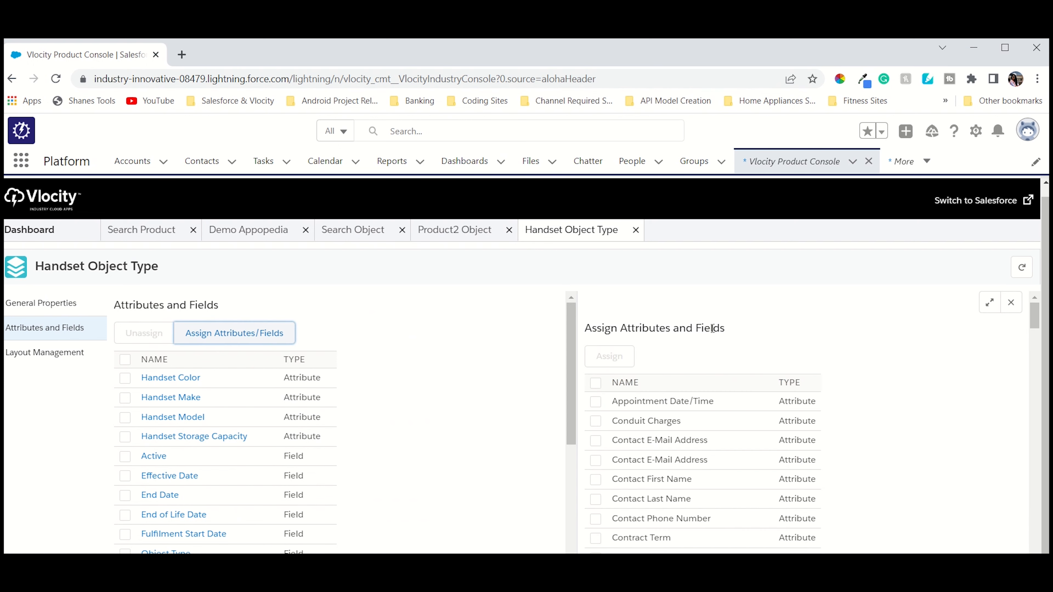
scroll(754, 393, "down", 10)
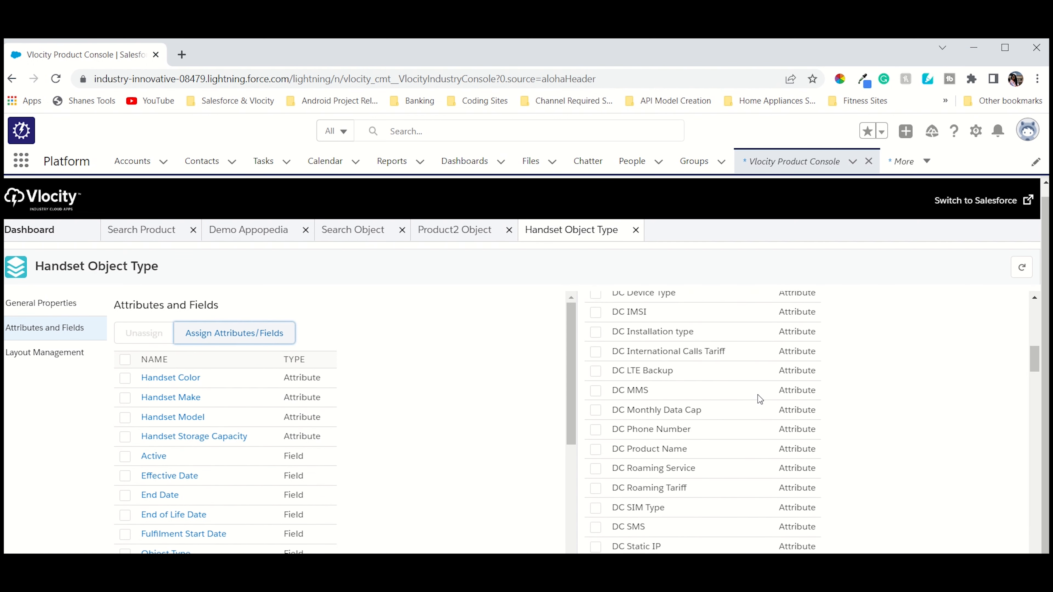
scroll(758, 395, "down", 12)
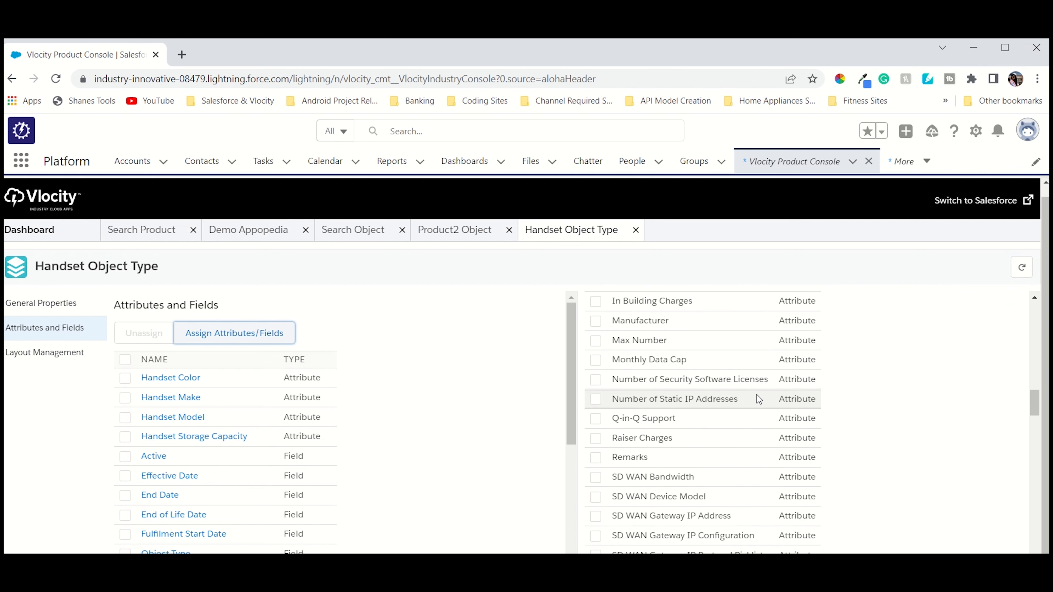
scroll(676, 419, "down", 5)
left_click(596, 437)
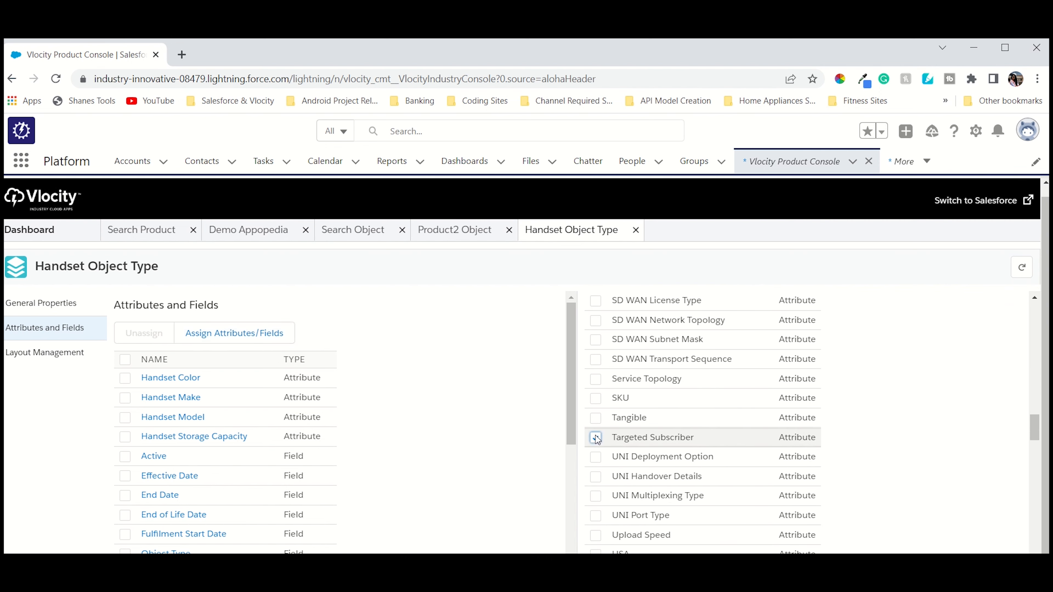
scroll(711, 436, "up", 20)
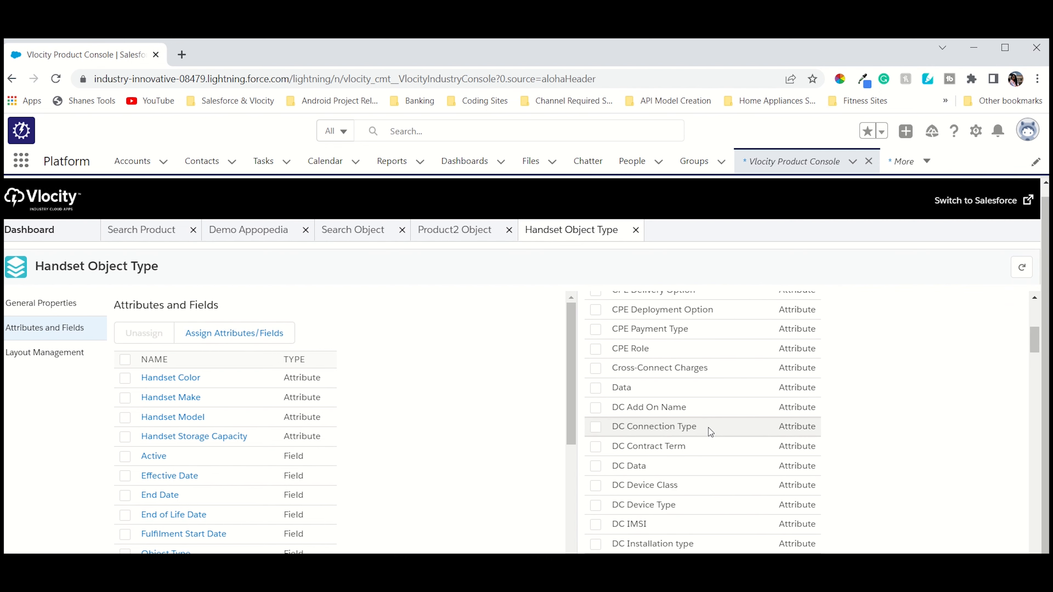
left_click(610, 356)
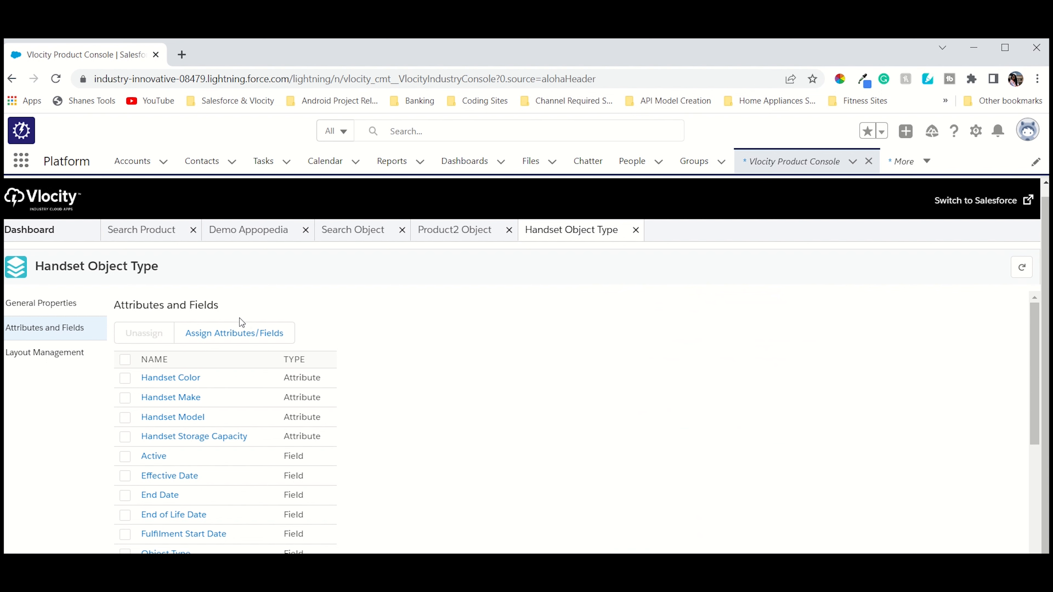
Add Targeted Subscriber with sequence 6 as an element of the Attributes and Fields section in Handset Object Type's layout, and save it.
left_click(50, 354)
left_click(52, 328)
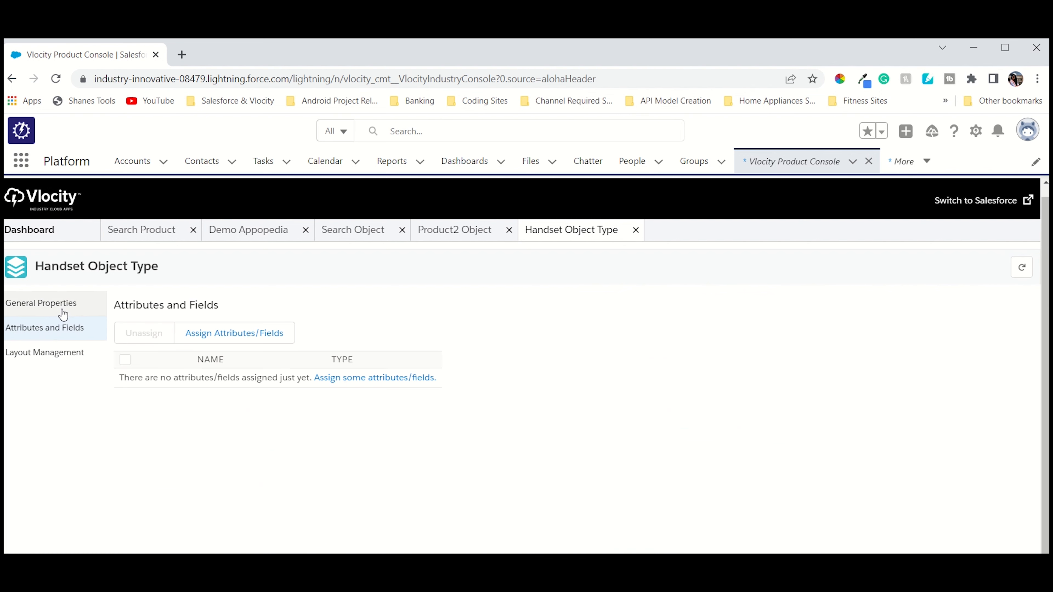
left_click(62, 354)
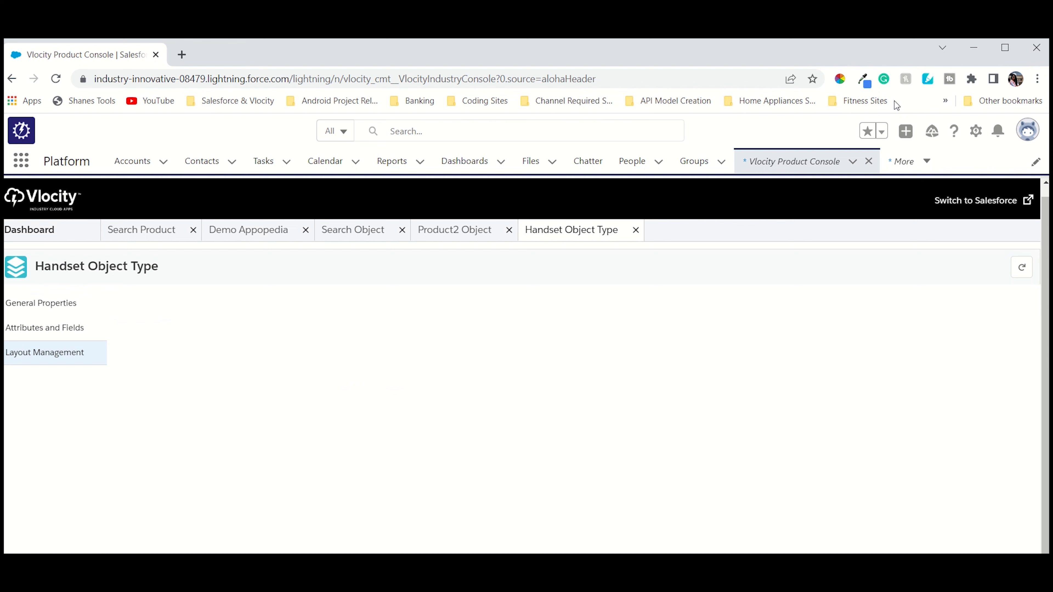
scroll(376, 341, "down", 10)
scroll(231, 361, "up", 3)
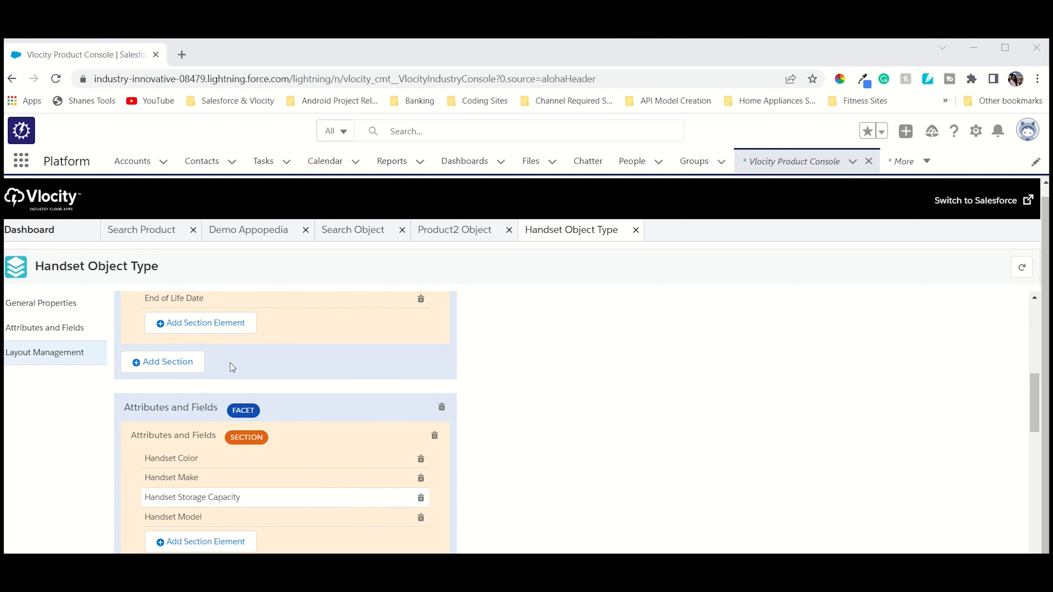
left_click(202, 542)
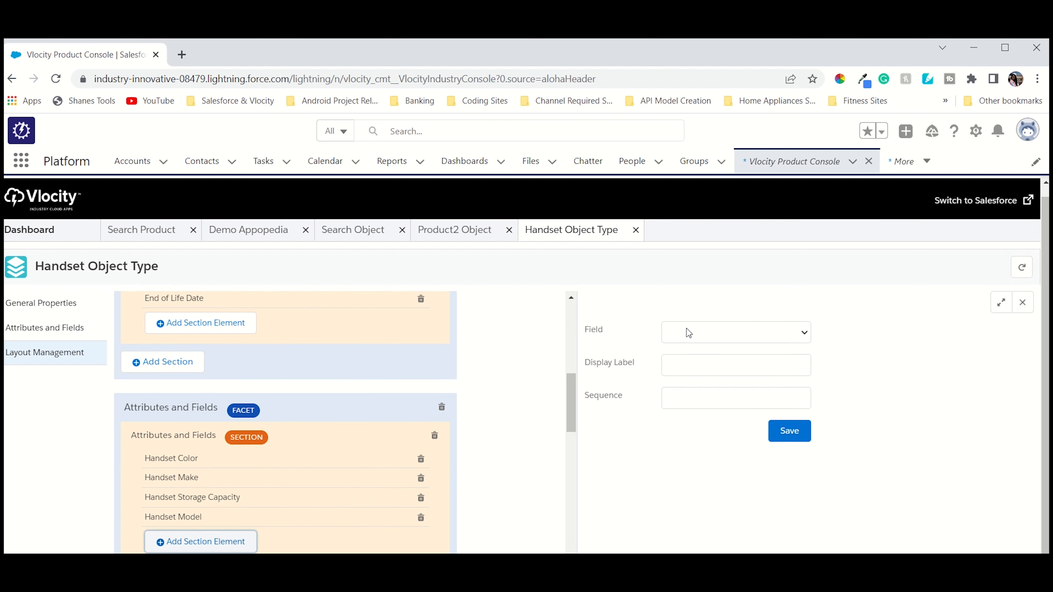
left_click(689, 332)
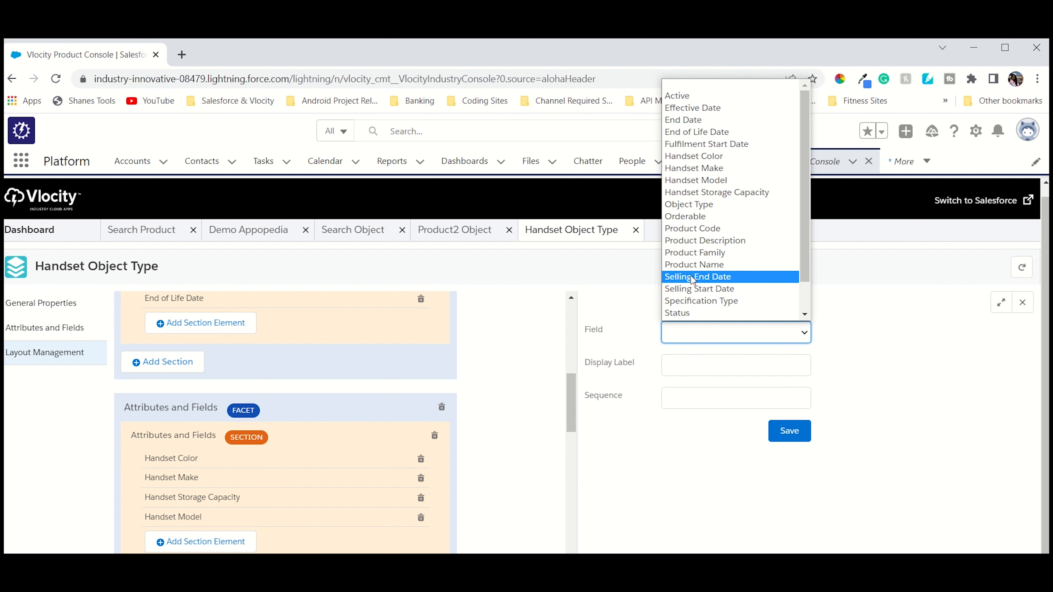
scroll(721, 269, "down", 2)
left_click(713, 313)
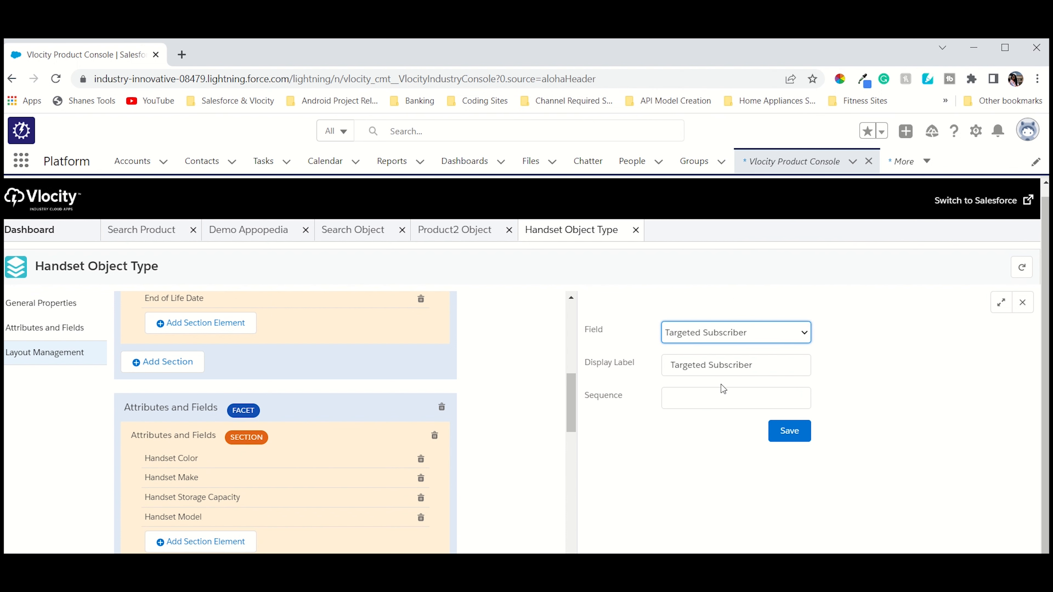
left_click(717, 397)
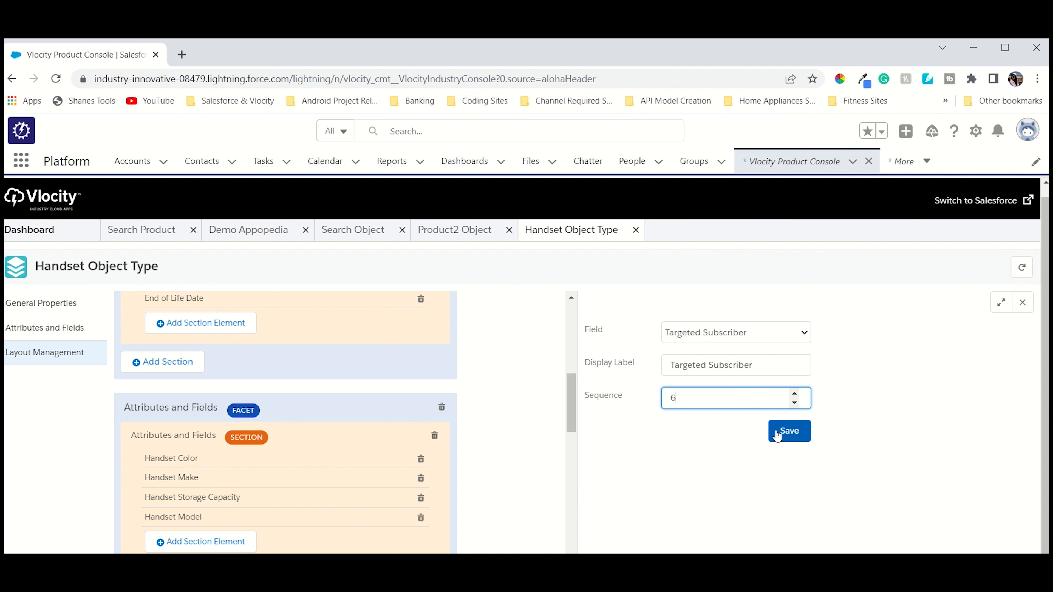
left_click(787, 432)
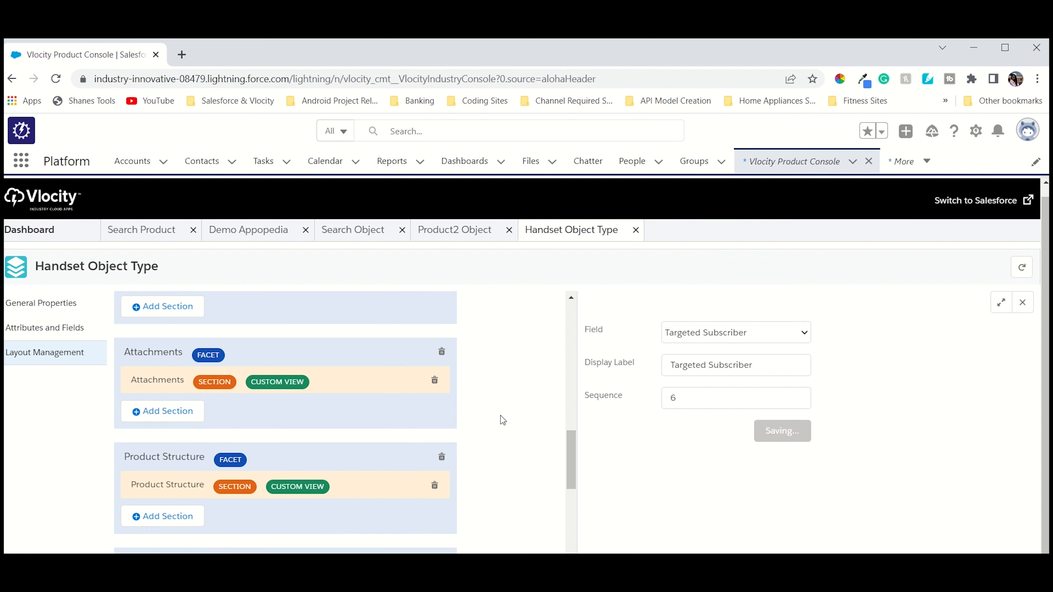
Save Handset Object Type from its general properties.
scroll(529, 416, "up", 3)
left_click(84, 302)
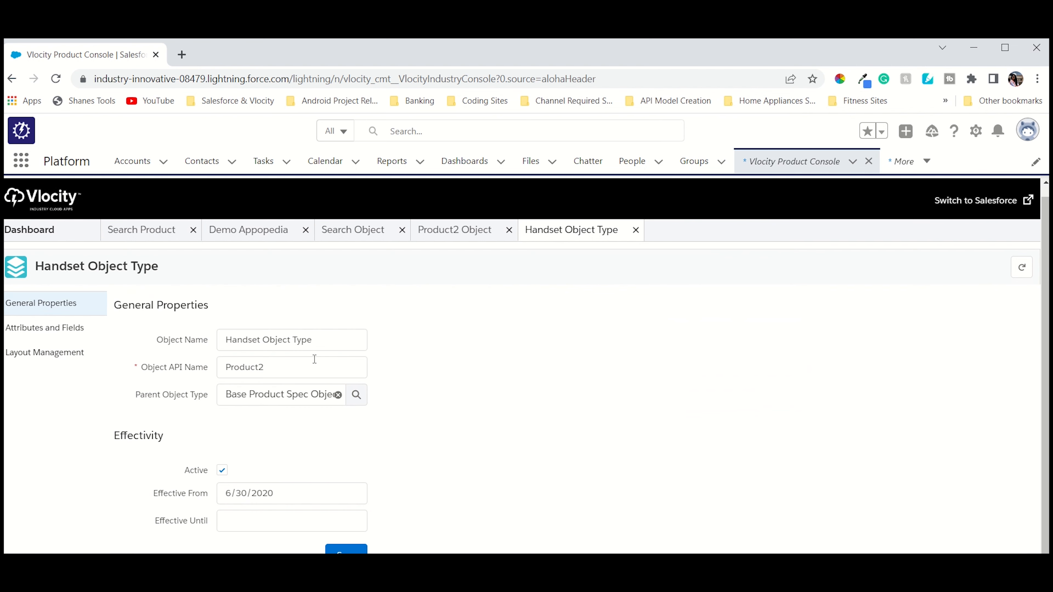
left_click(345, 550)
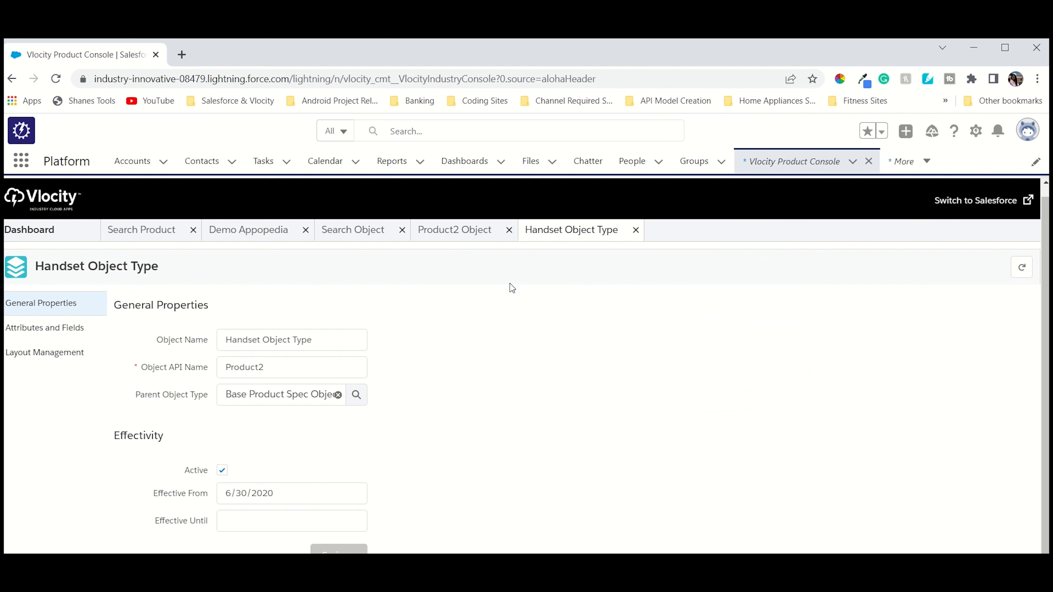
Return to the Demo Appopedia product, refresh it, and check its attributes and fields for Targeted Subscriber.
left_click(243, 229)
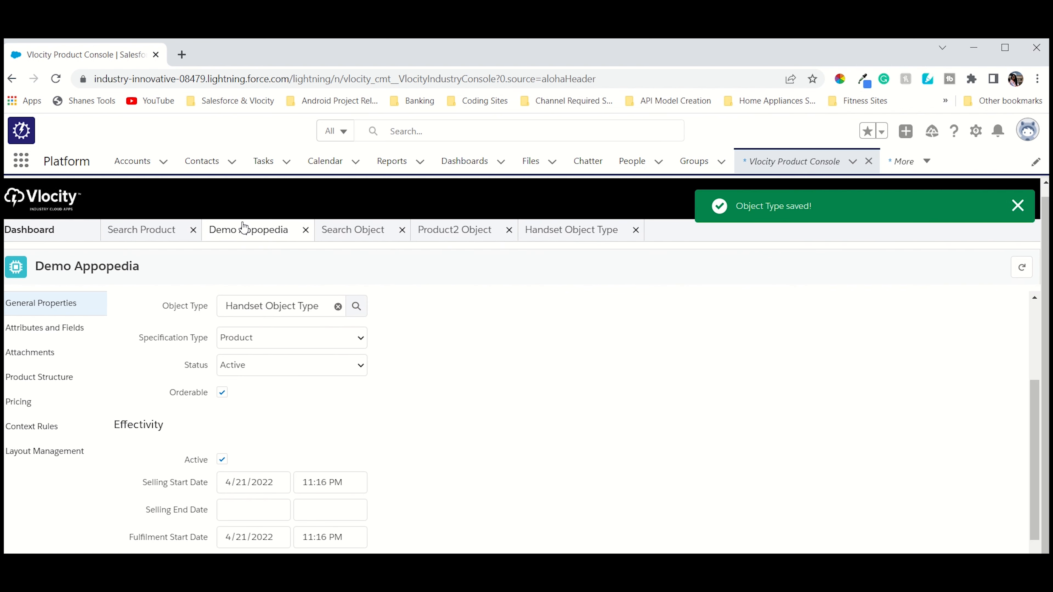
left_click(84, 321)
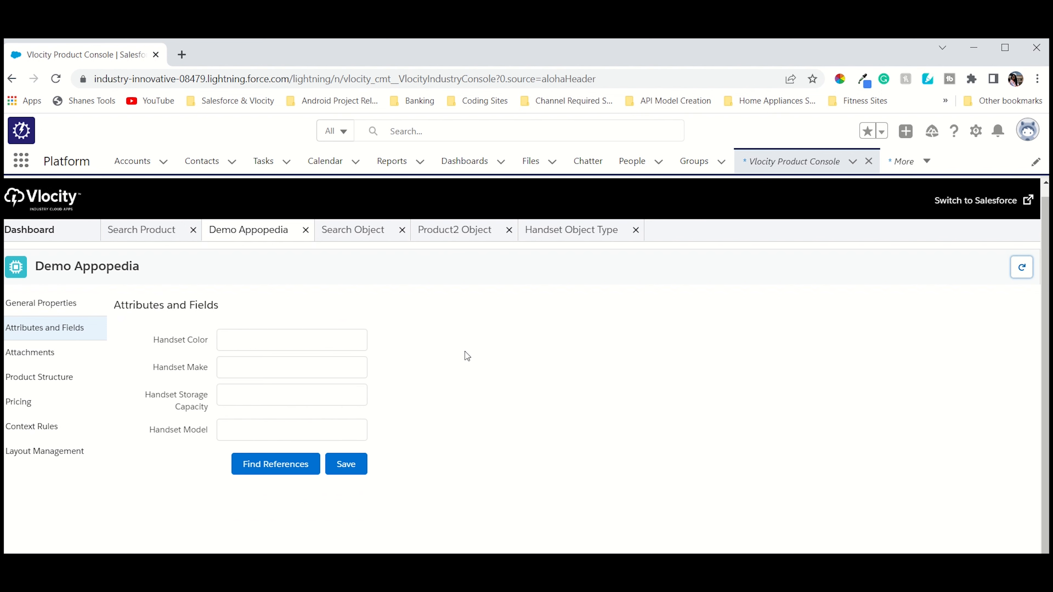
left_click(41, 303)
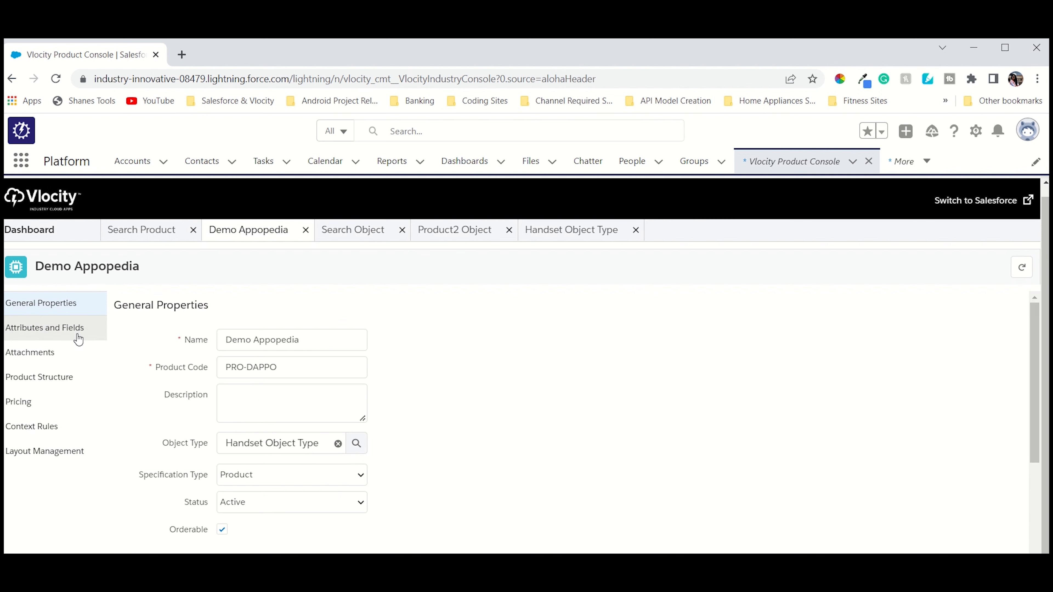
left_click(78, 334)
Examine Targeted Subscriber's attribute metadata, try the sample entries 12 and asdsa in its field, clear them, and return to the product's general properties.
left_click(253, 340)
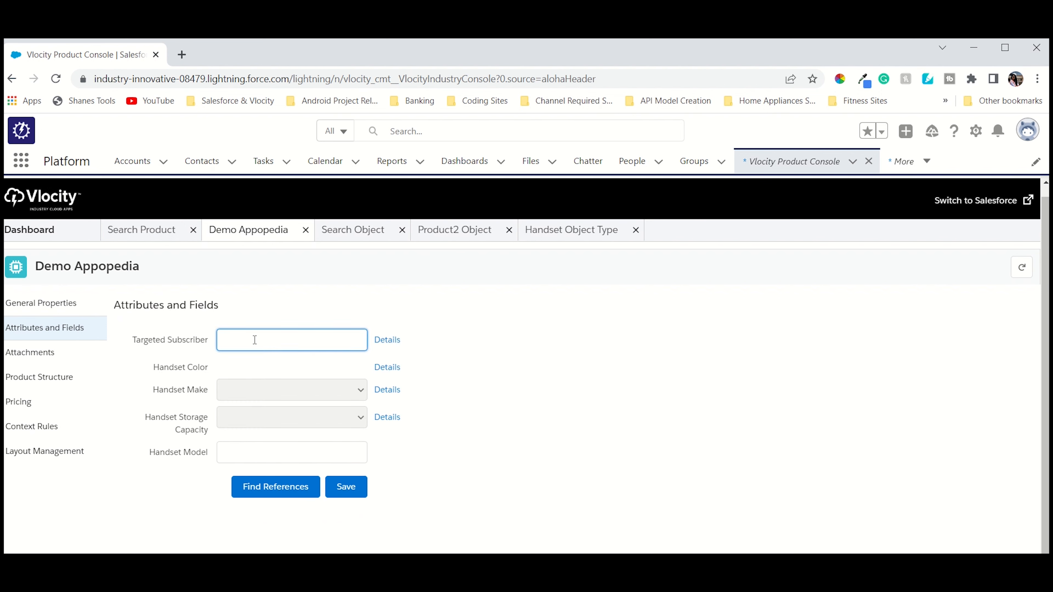
left_click(387, 341)
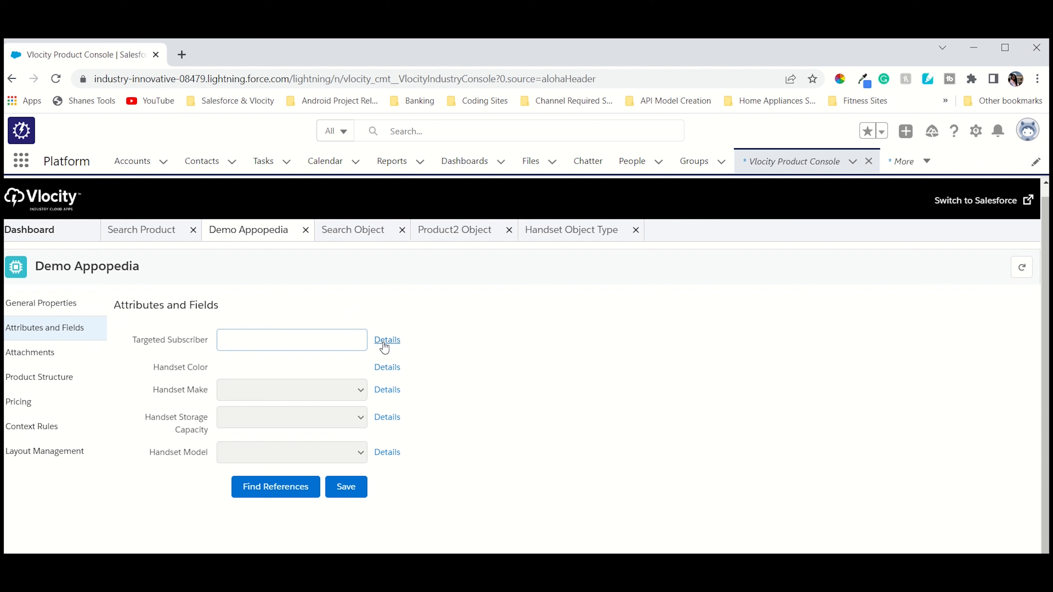
left_click(282, 339)
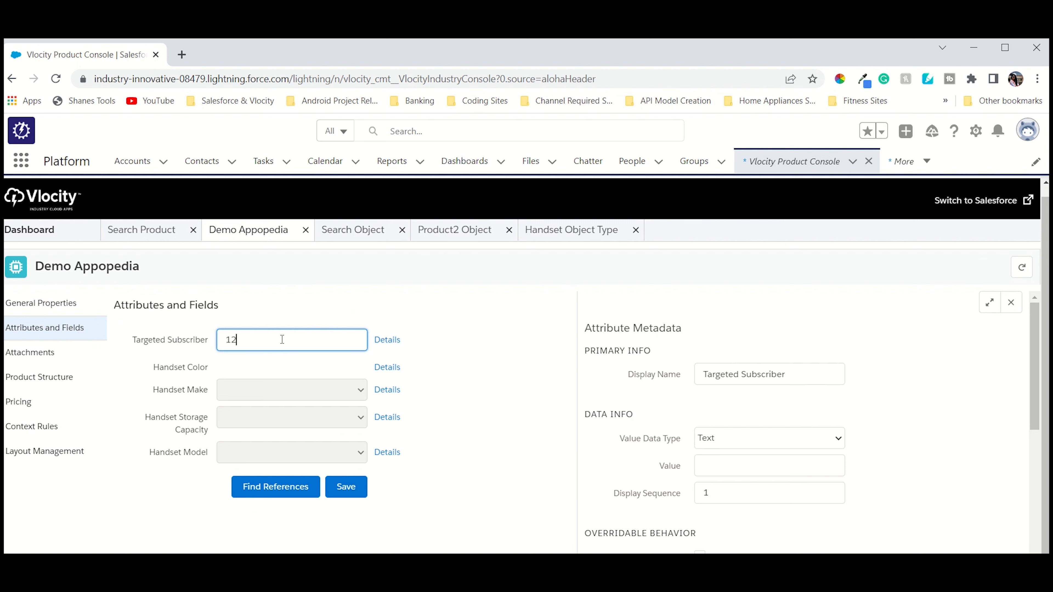
key("BackSpace")
key("BackSpace")
key("BackSpace")
scroll(807, 439, "down", 5)
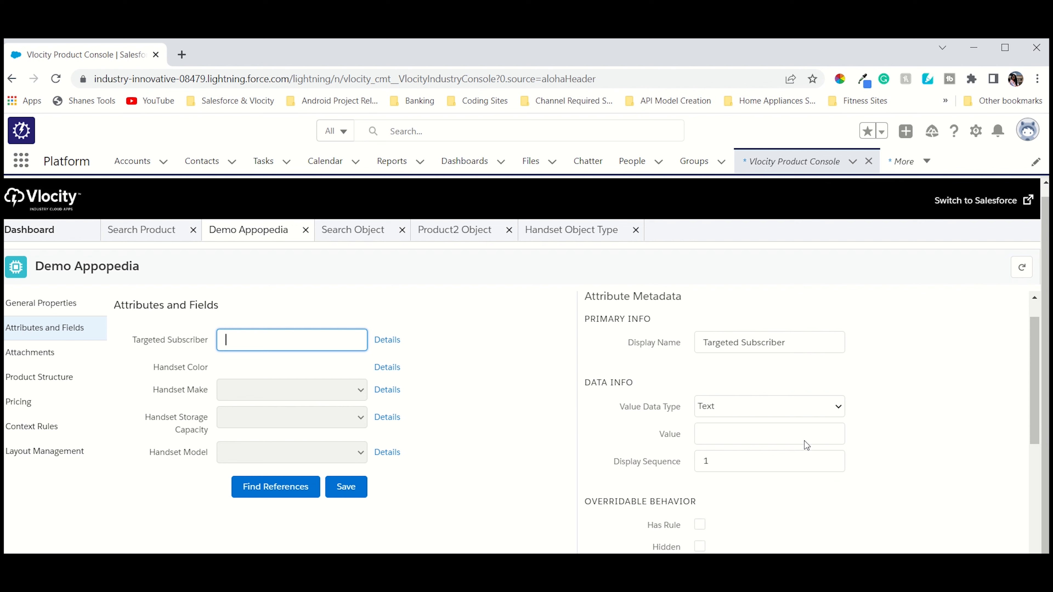
type("asdsa")
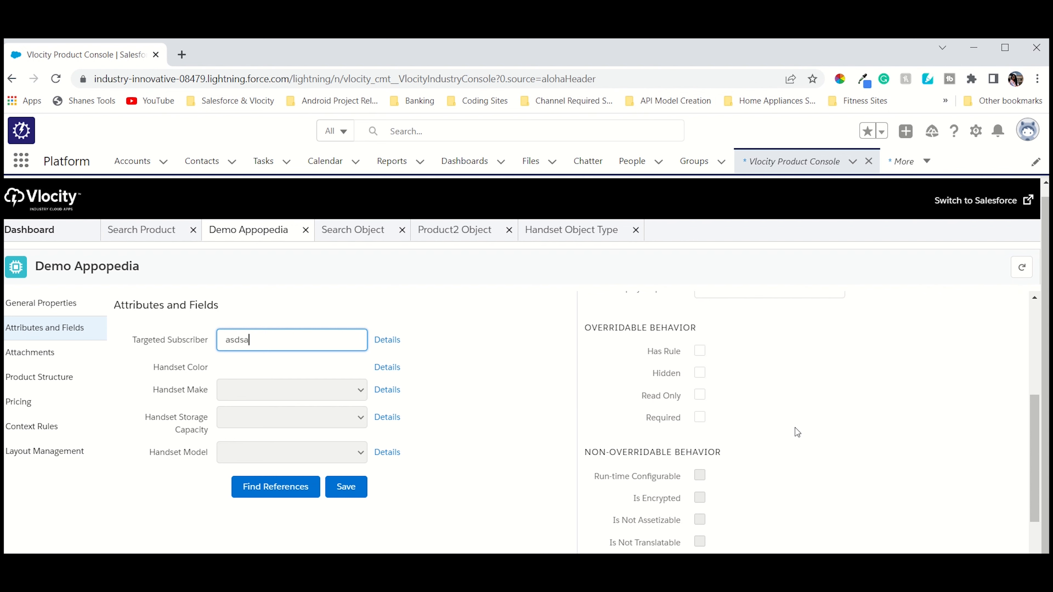
scroll(795, 429, "up", 3)
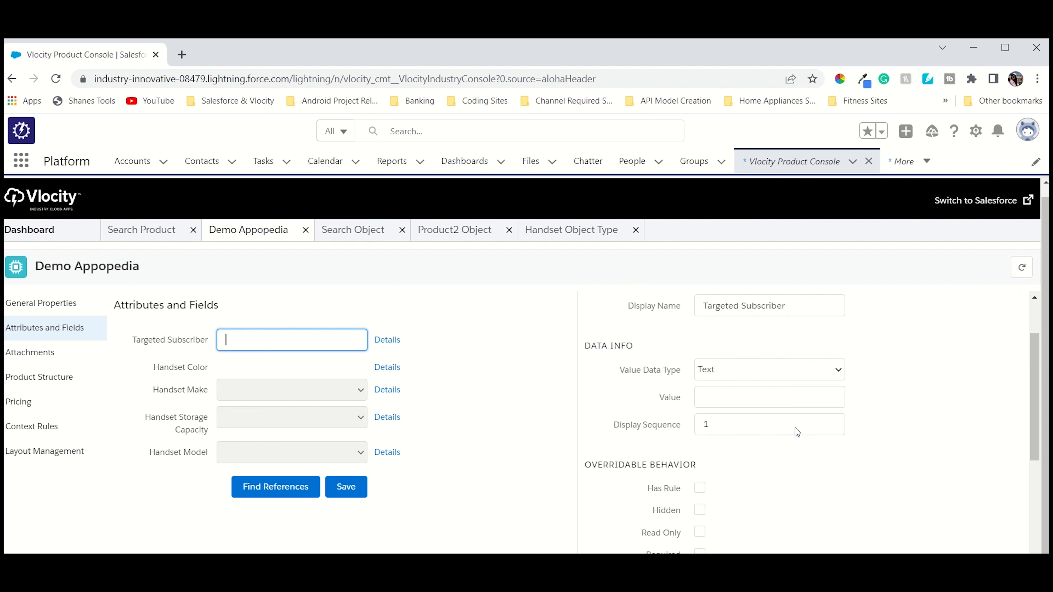
scroll(781, 454, "down", 3)
scroll(784, 449, "up", 3)
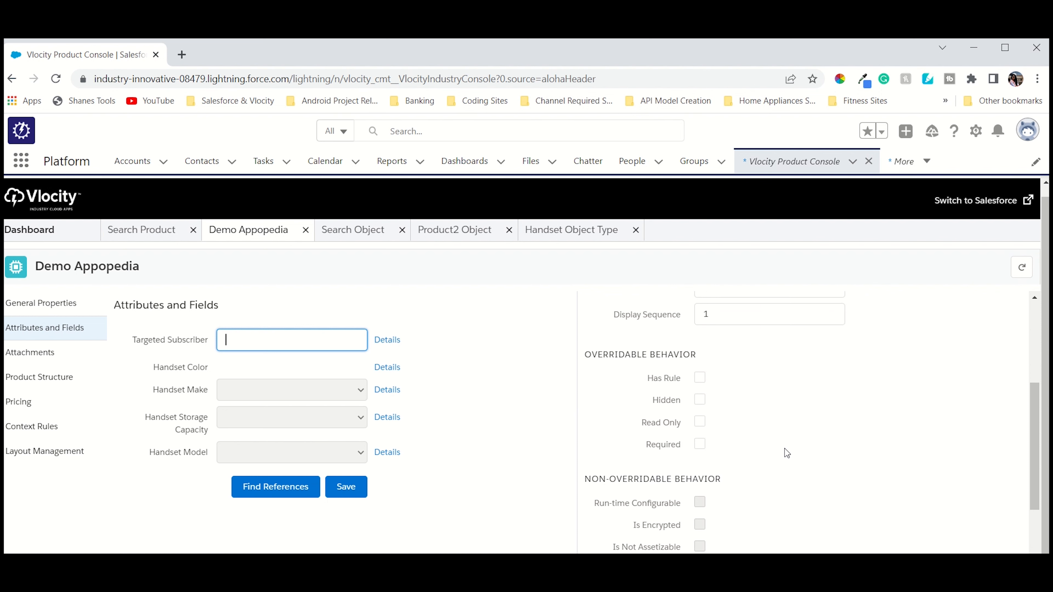
scroll(785, 449, "up", 3)
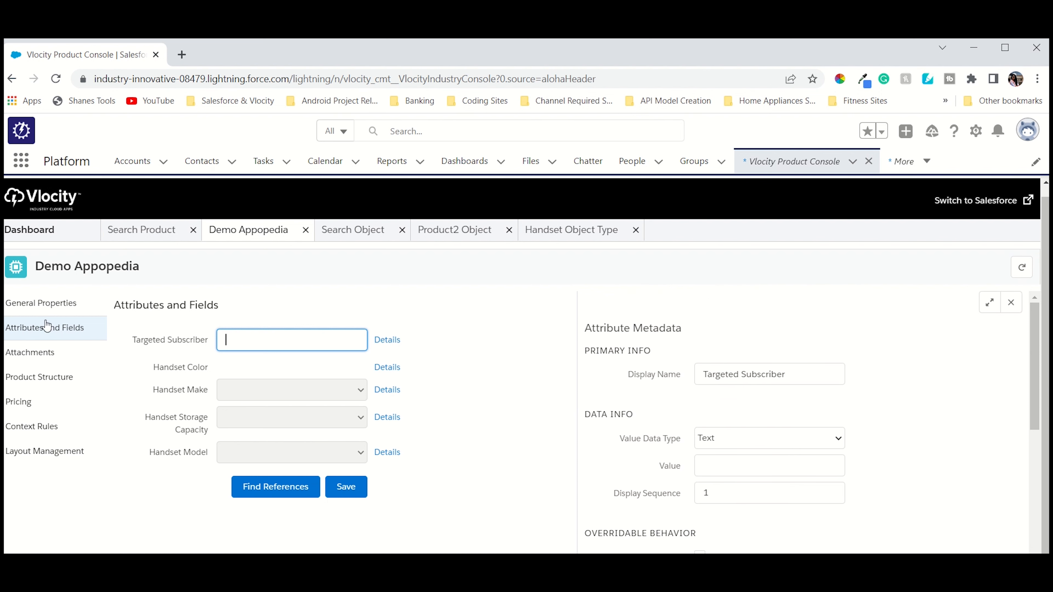
left_click(62, 307)
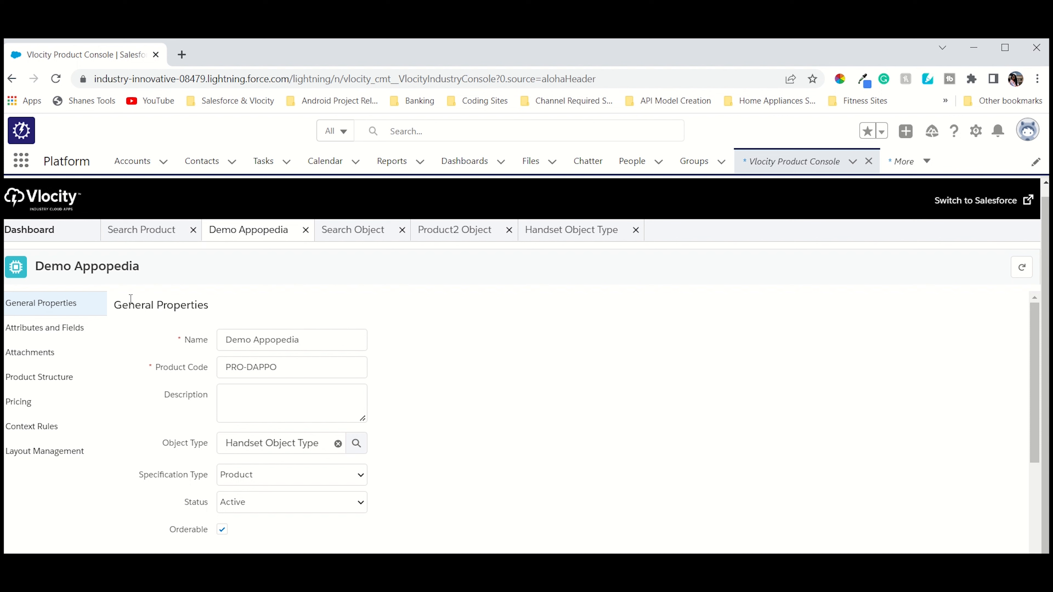
Leave the product console for Orders, open the activated Acme order, and open its configuration cart.
left_click(53, 240)
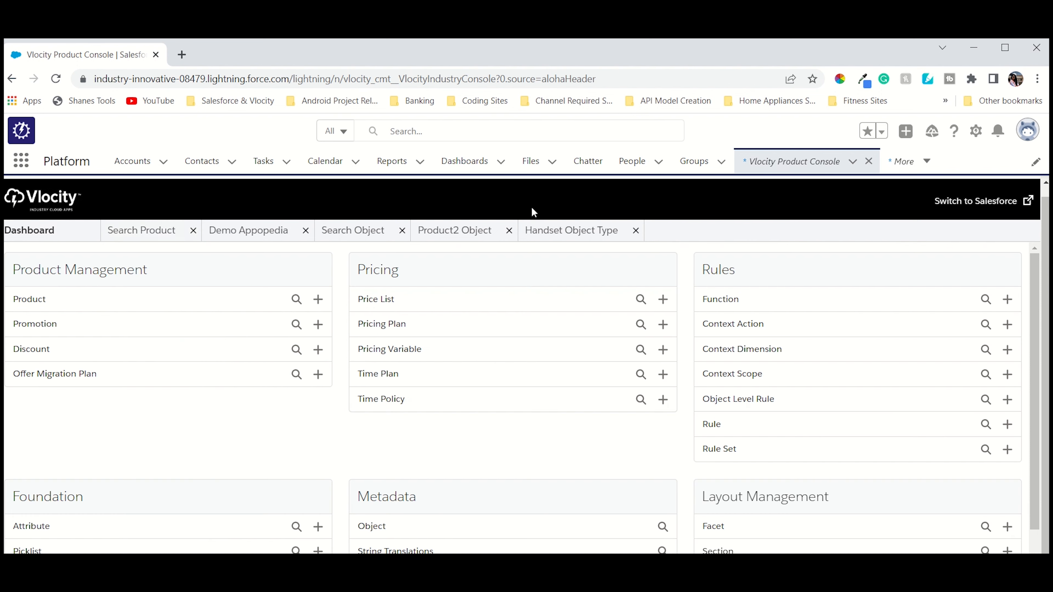
left_click(23, 158)
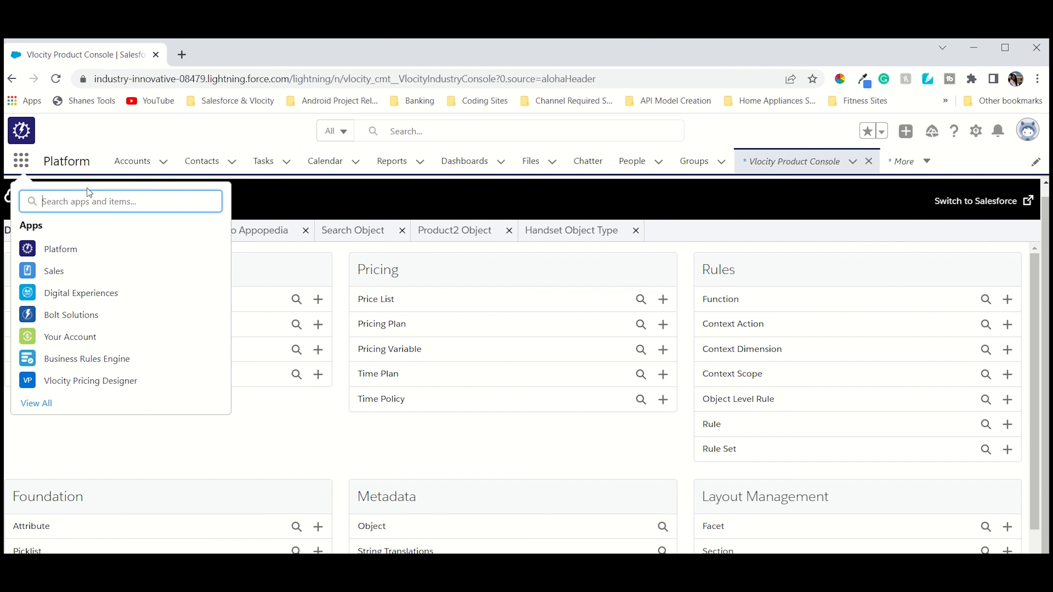
type("Order")
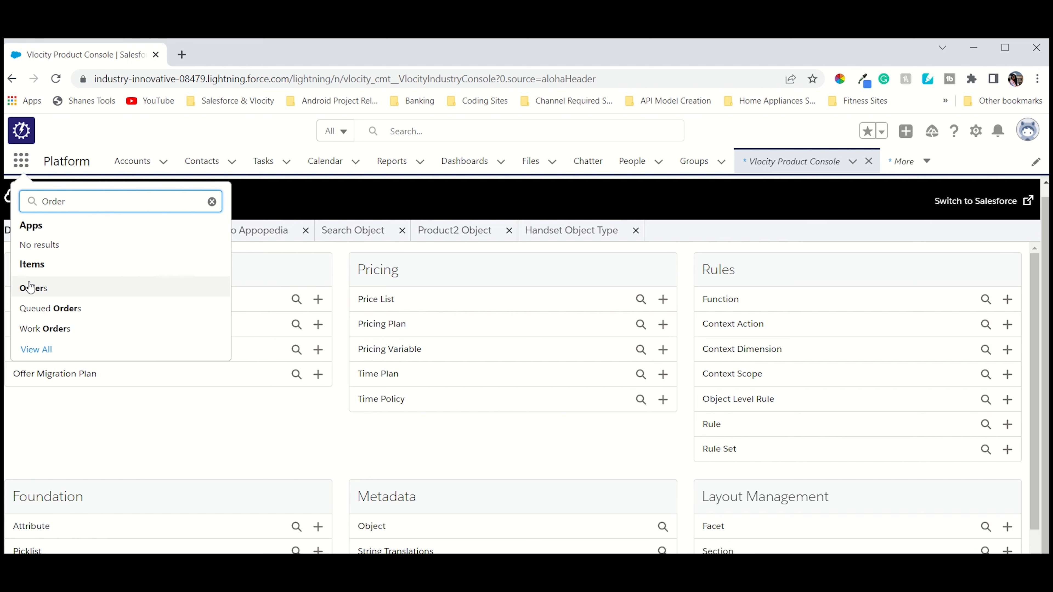
left_click(30, 287)
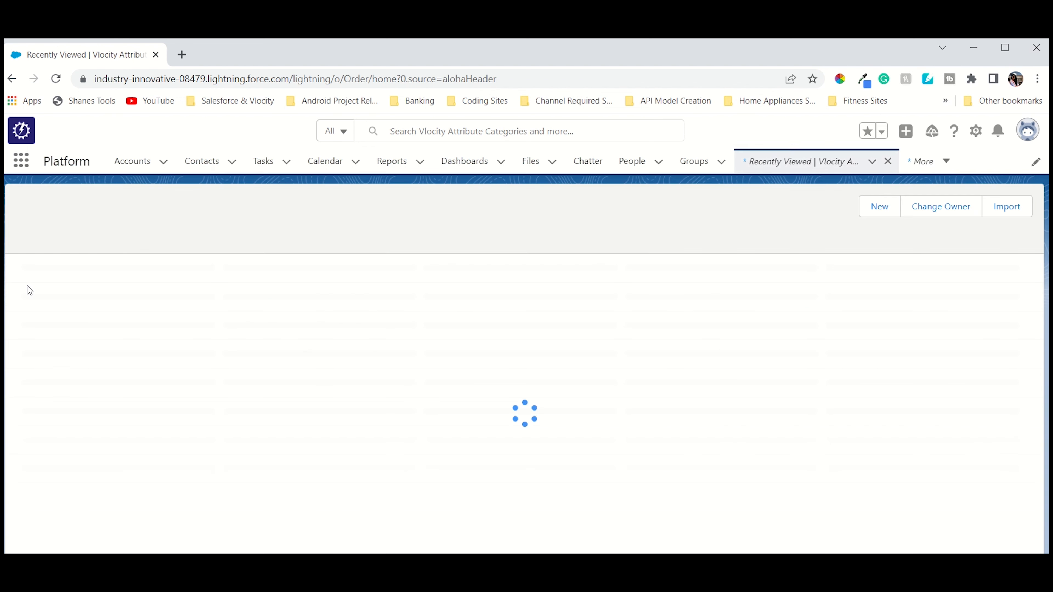
left_click(72, 286)
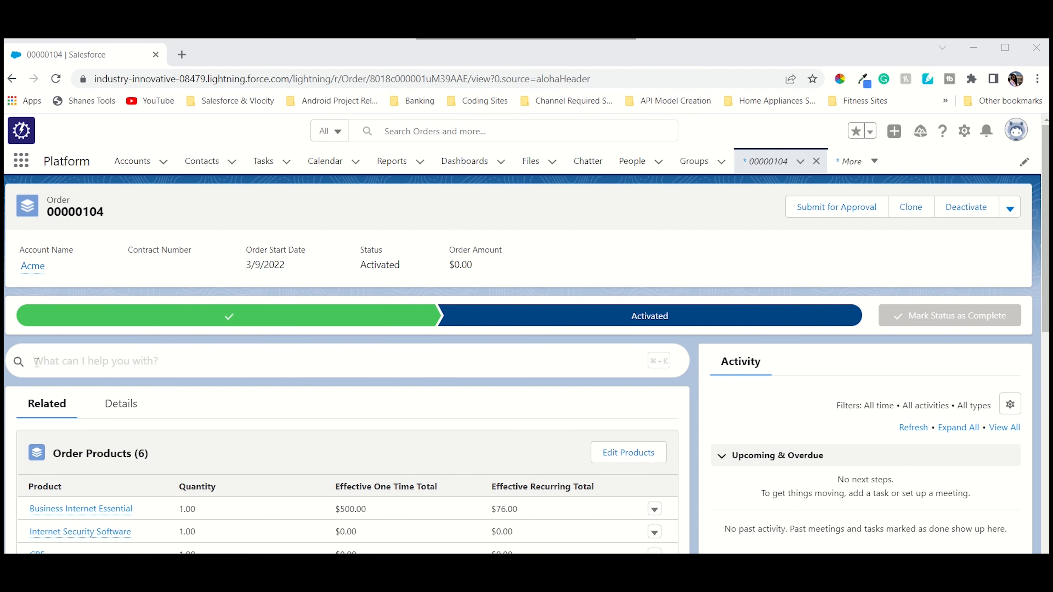
left_click(1015, 208)
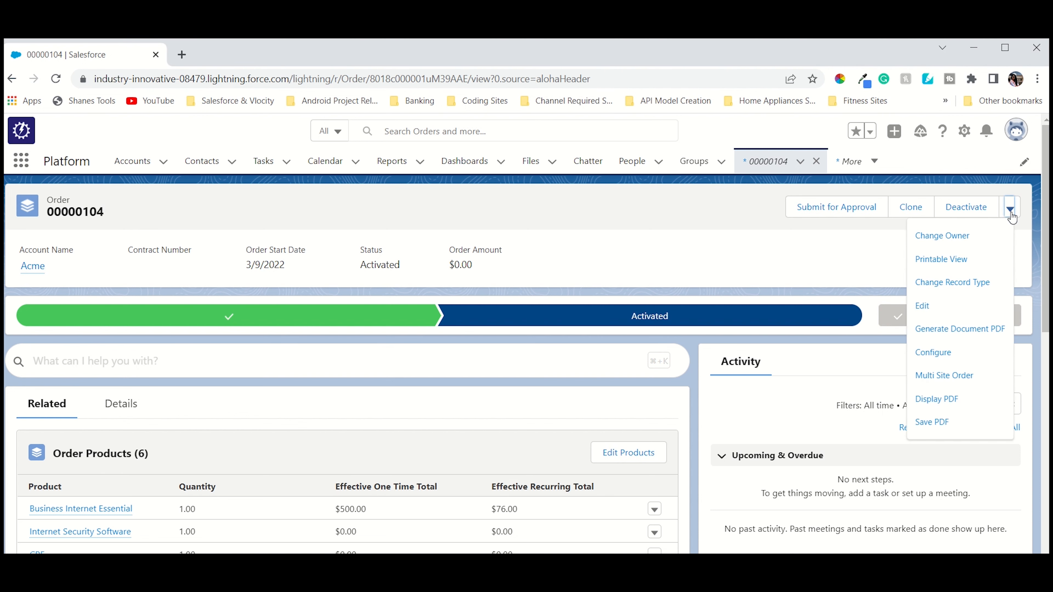
left_click(933, 353)
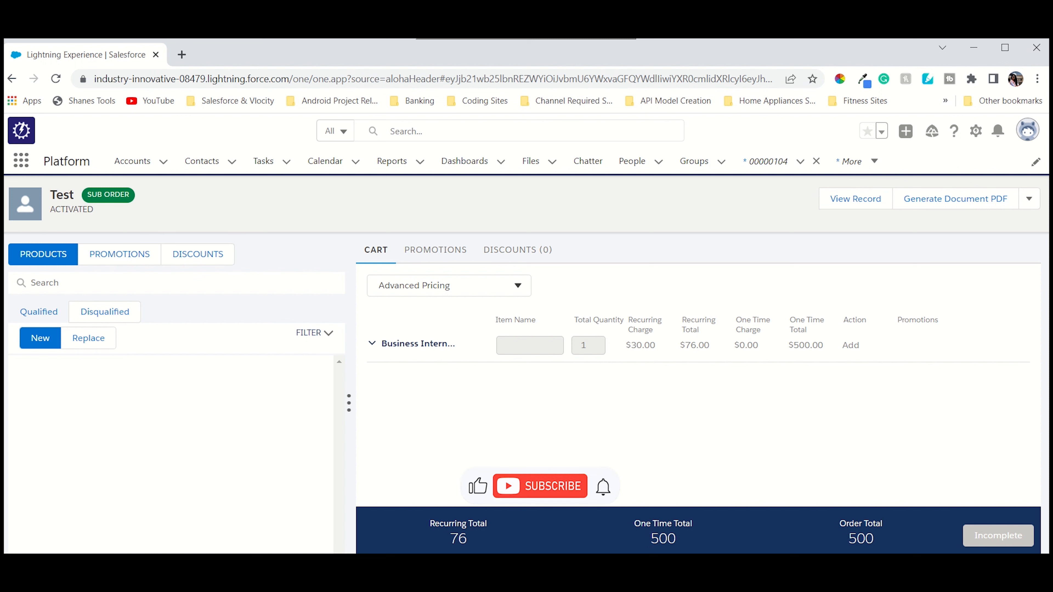
Search the order's product list for "demo appoped" and add Demo Appopedia to the cart.
left_click(187, 285)
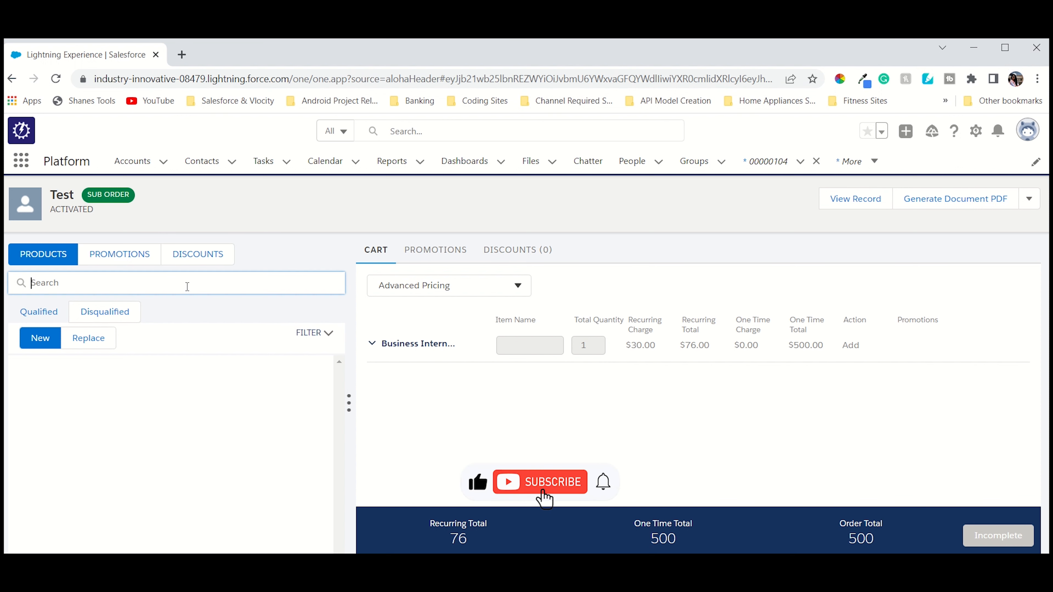
type("demo appoped")
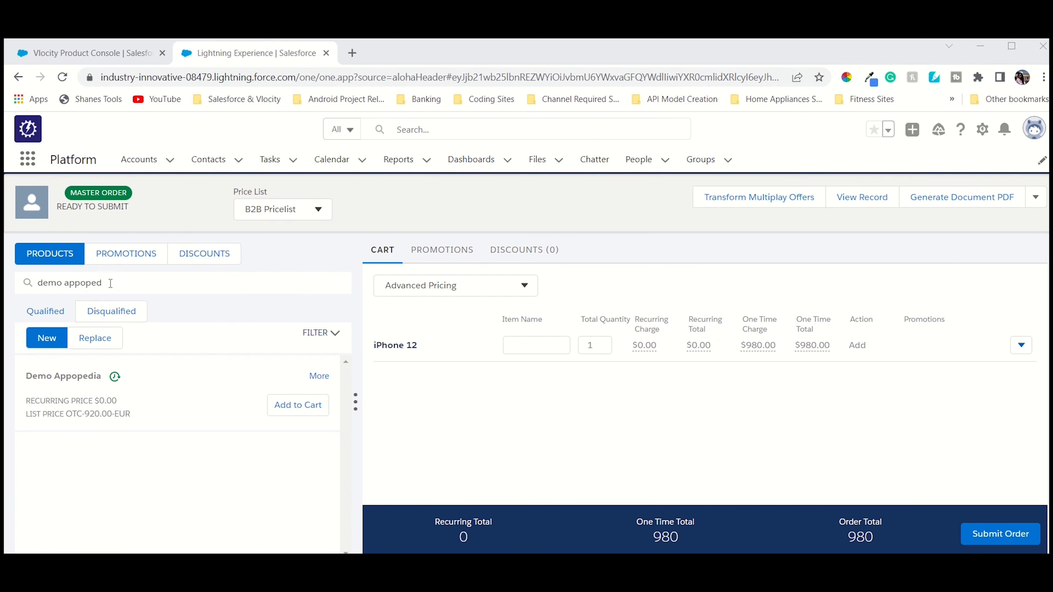
left_click(111, 283)
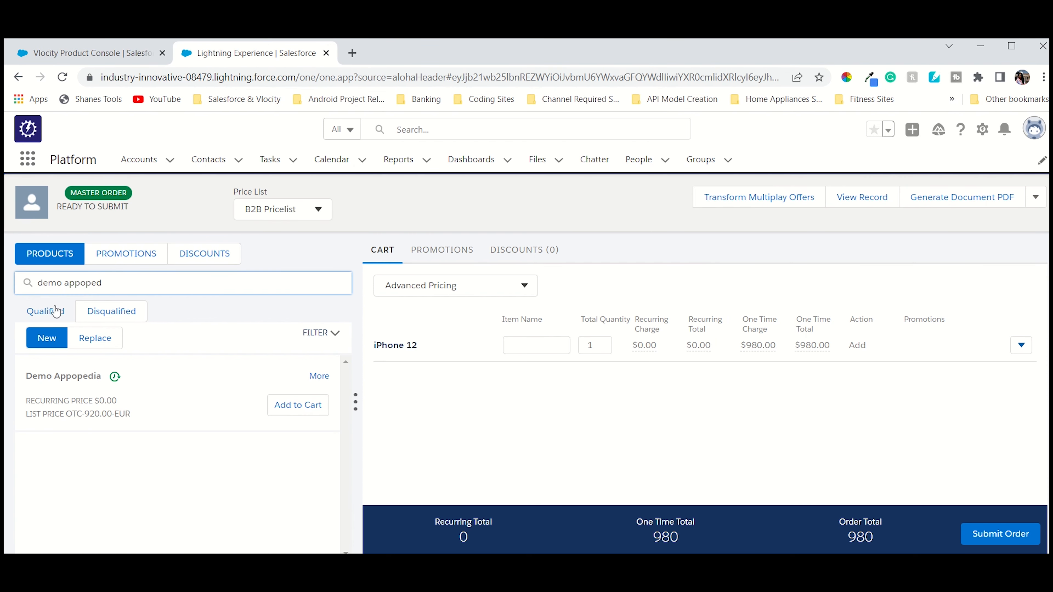
left_click(282, 403)
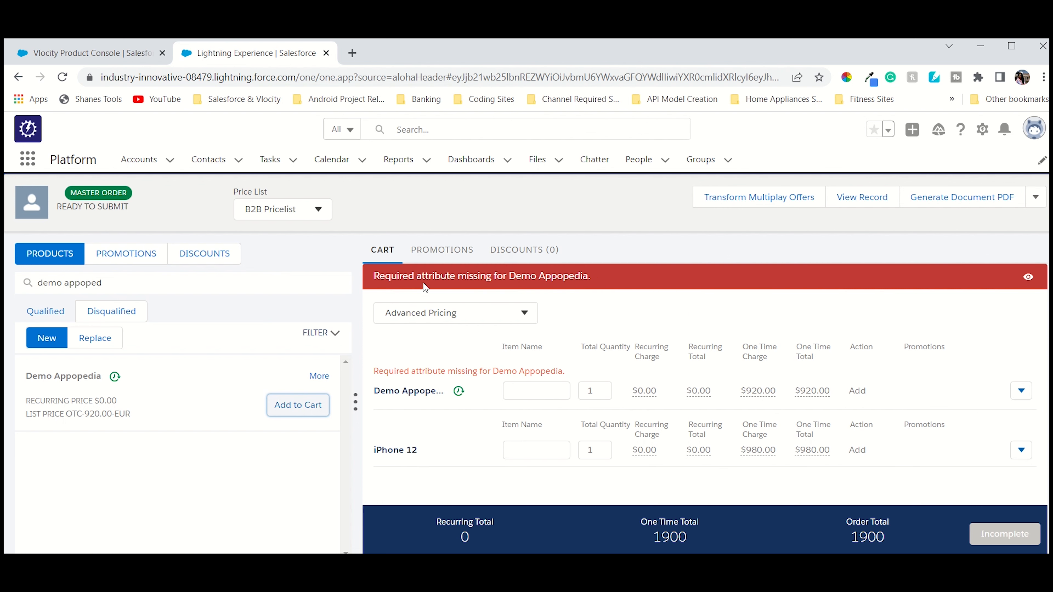
Open the line item details for Demo Appopedia and examine the Demo Appopedia ATT Categories and Other Details attribute groups under its product configuration.
left_click(1028, 278)
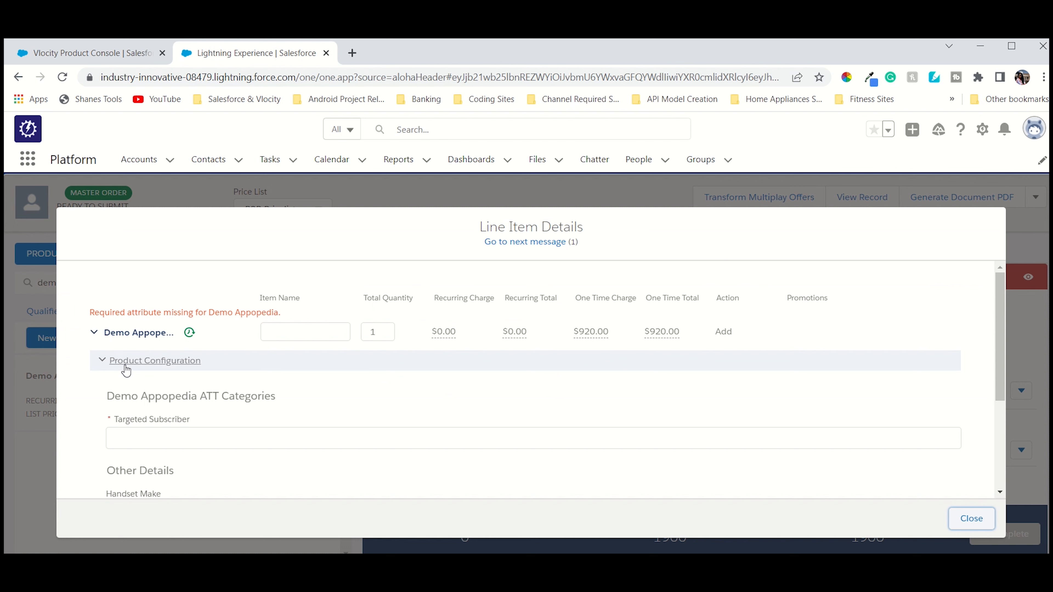
scroll(166, 354, "down", 1)
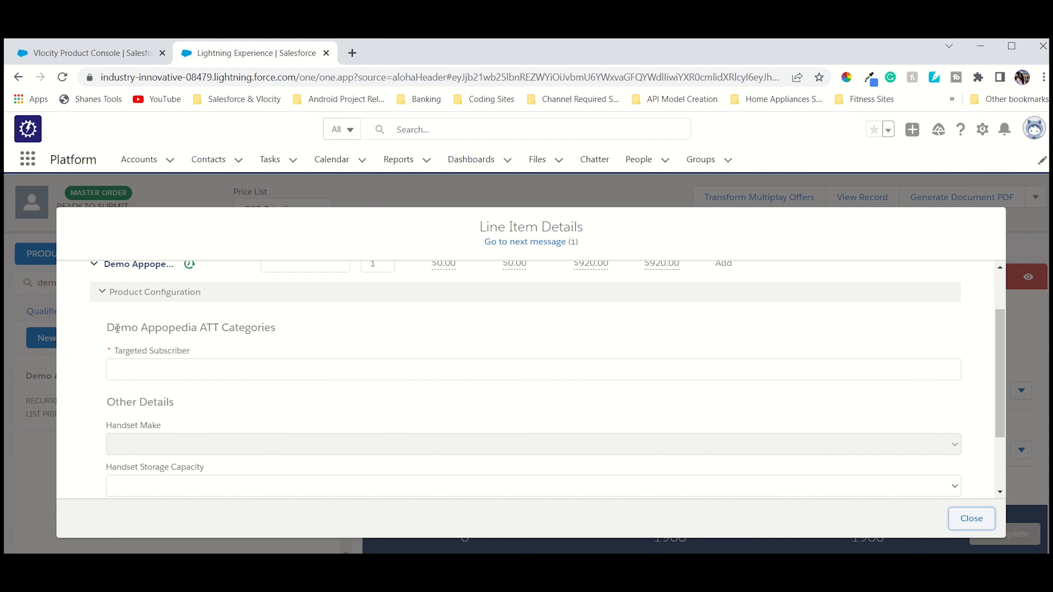
left_click_drag(117, 328, 281, 332)
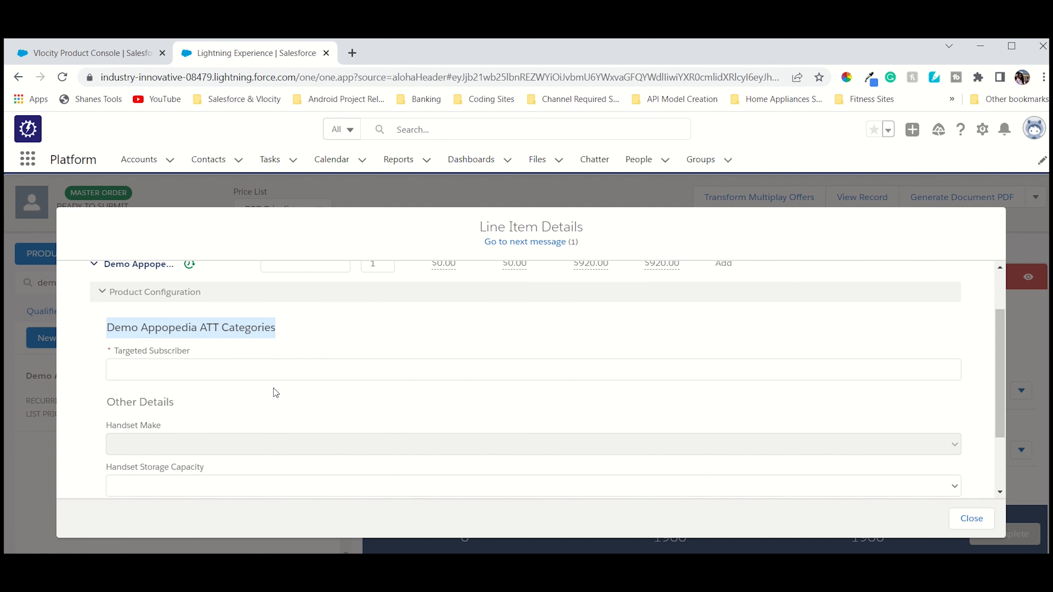
scroll(265, 388, "down", 2)
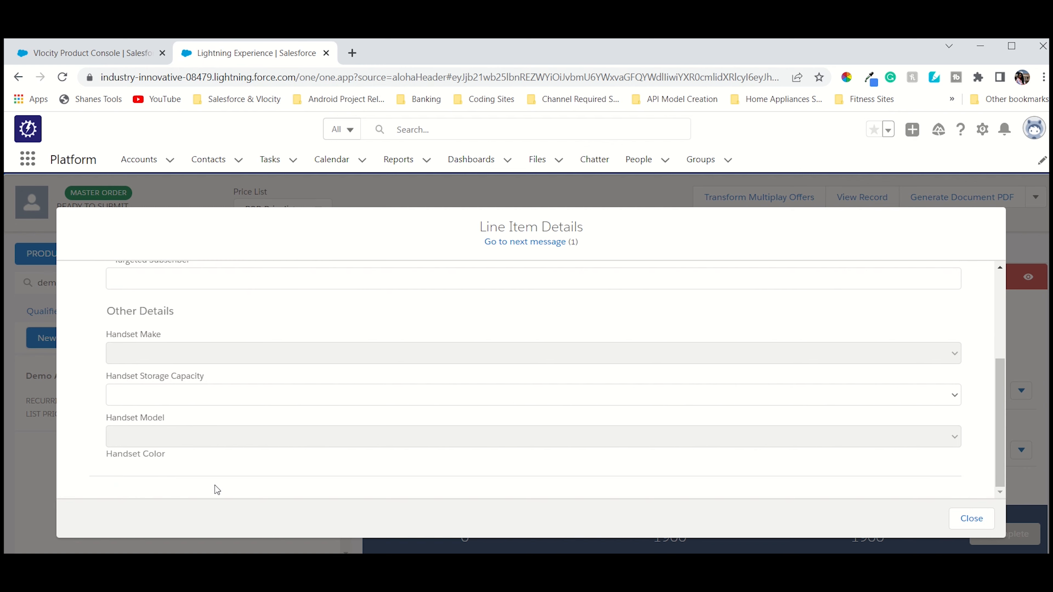
scroll(240, 425, "up", 1)
scroll(241, 425, "up", 2)
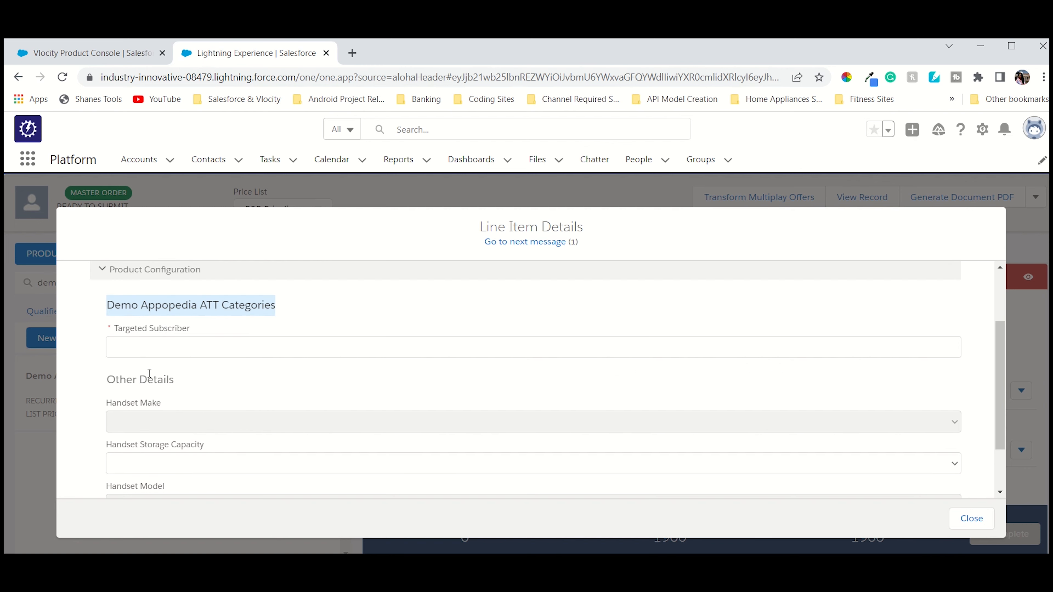
scroll(266, 414, "down", 2)
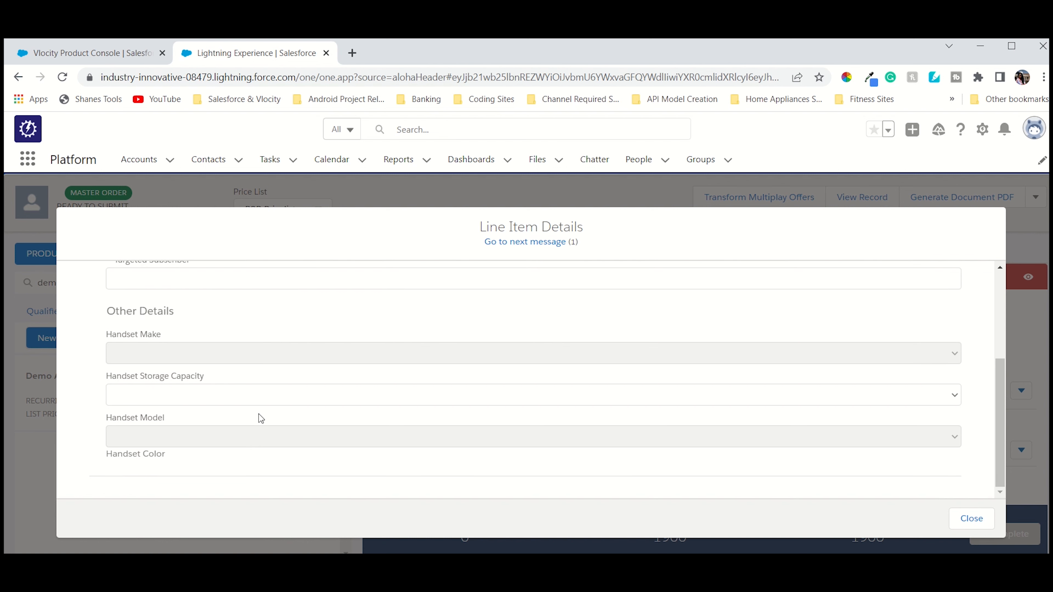
scroll(259, 419, "up", 4)
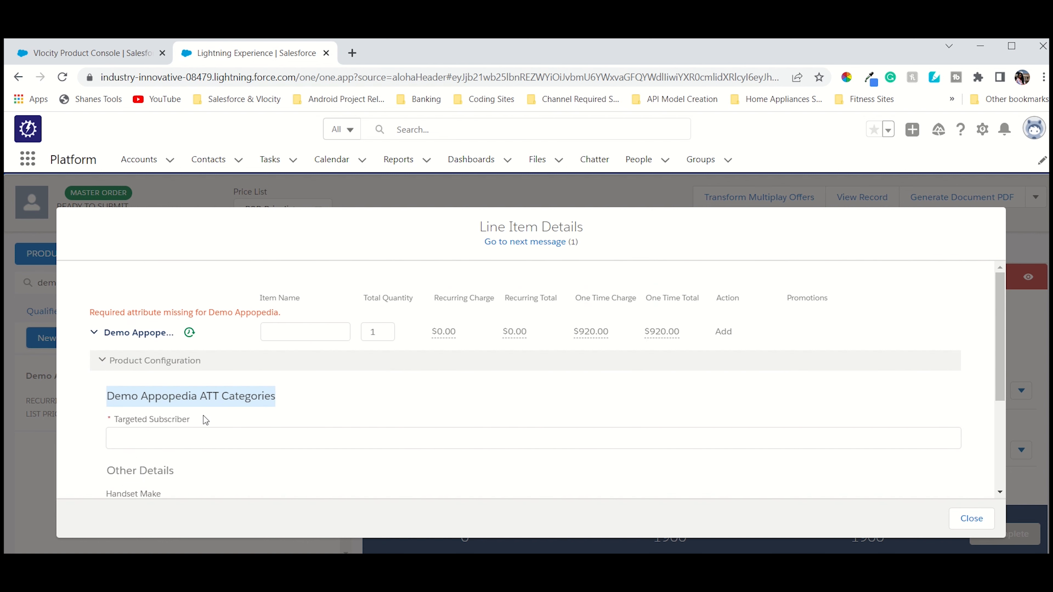
left_click(182, 405)
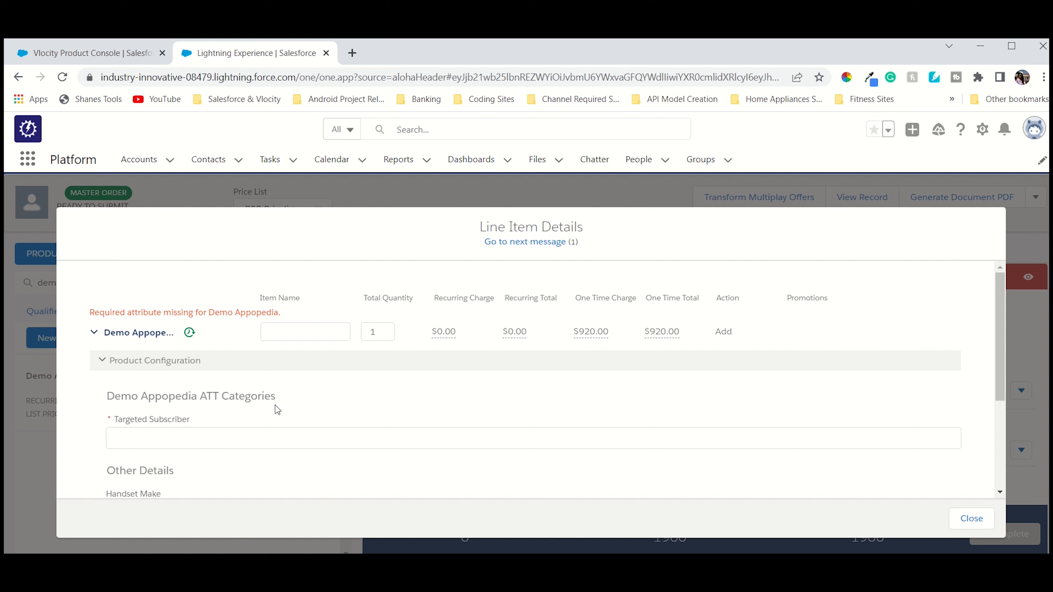
left_click_drag(271, 398, 107, 399)
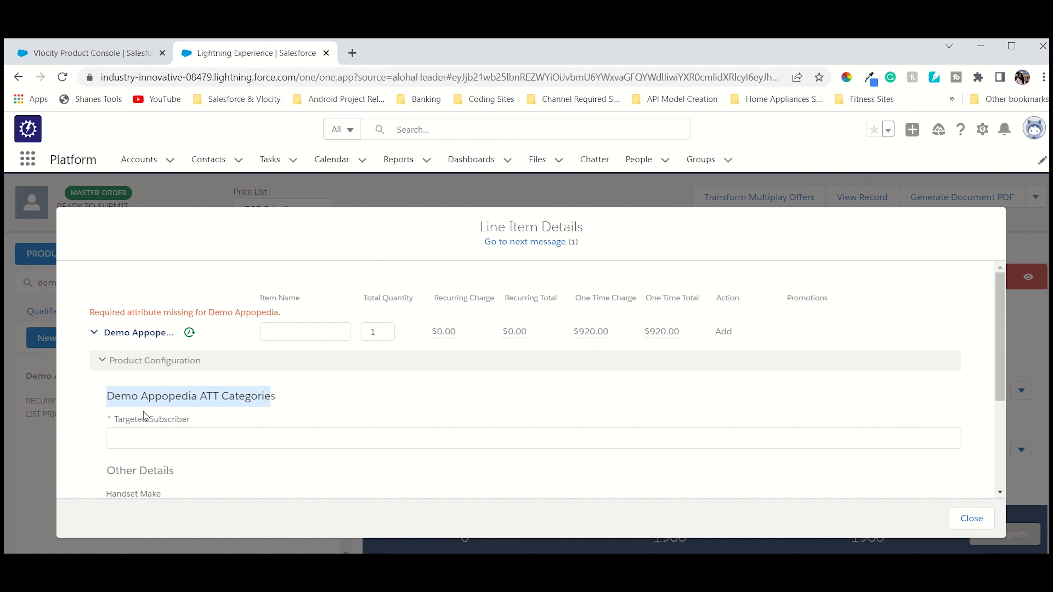
left_click(180, 388)
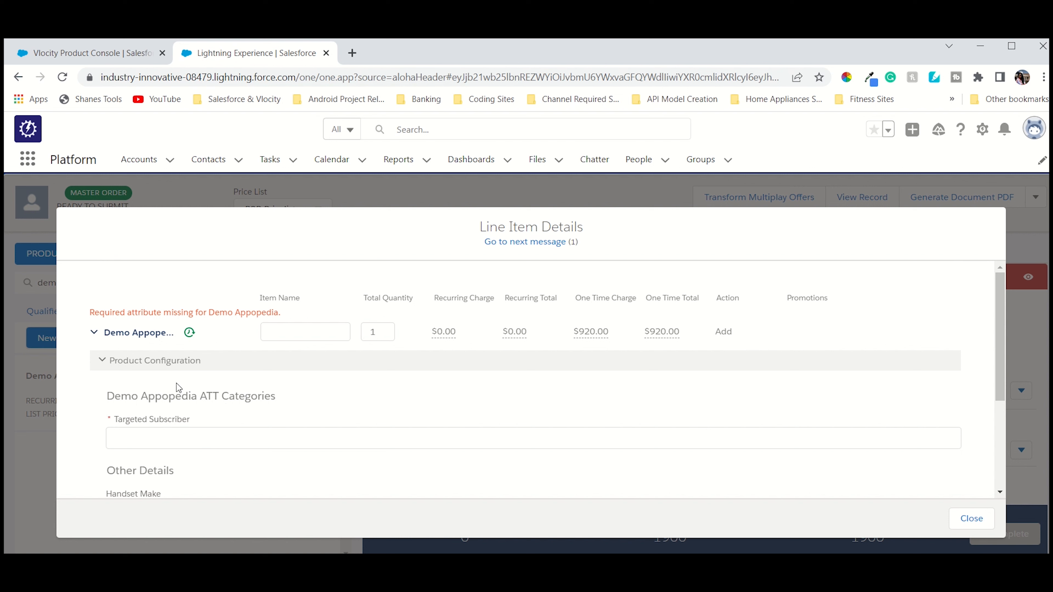
left_click_drag(109, 398, 307, 403)
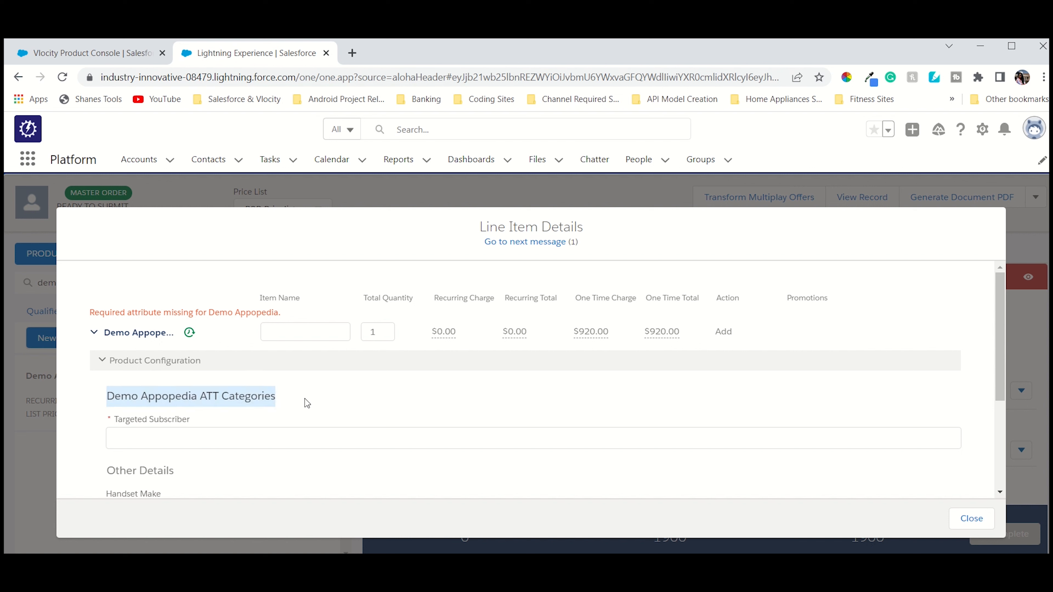
left_click(160, 401)
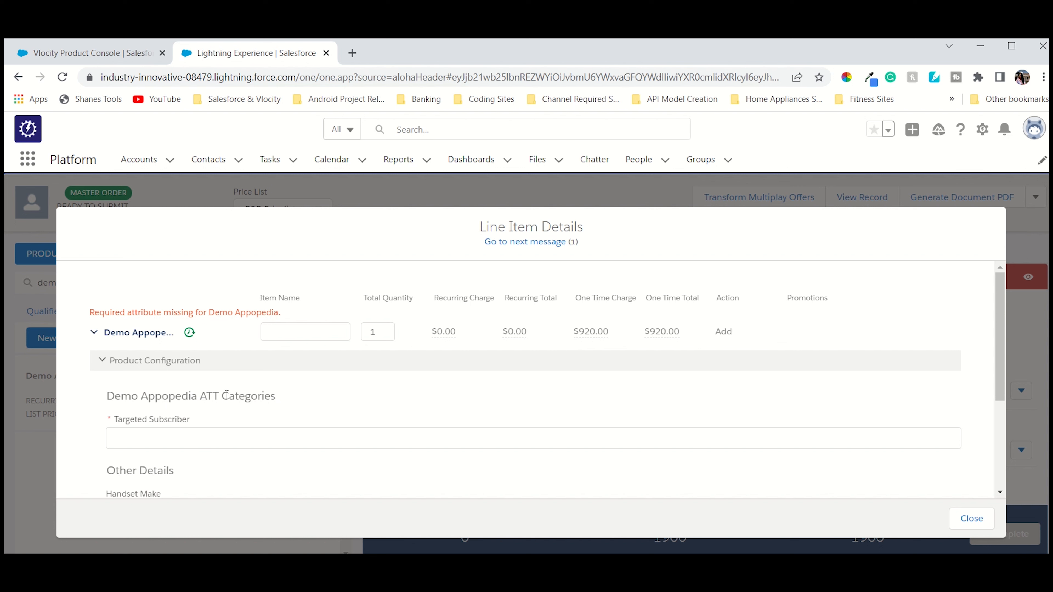
Set the required Targeted Subscriber attribute of Demo Appopedia to 1M, review the remaining handset attributes, and close the line item details.
left_click(221, 431)
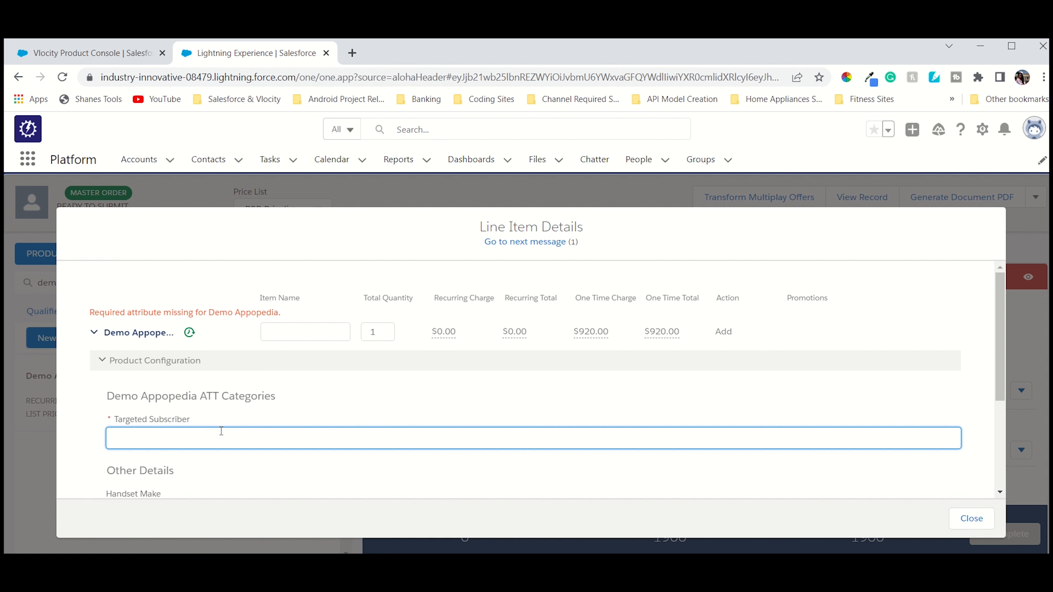
type("1M")
scroll(285, 391, "down", 2)
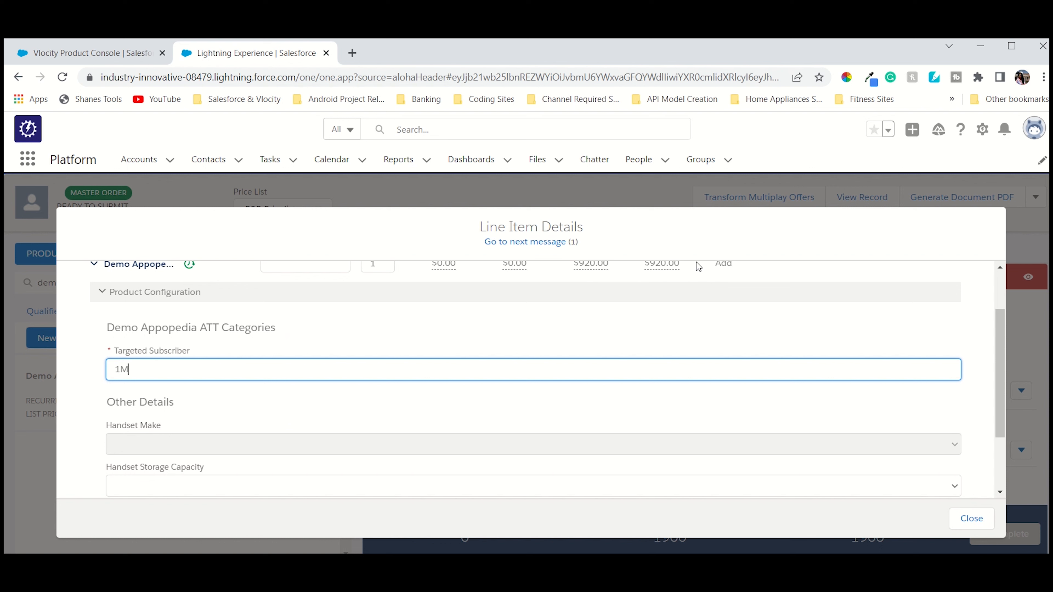
scroll(771, 415, "down", 3)
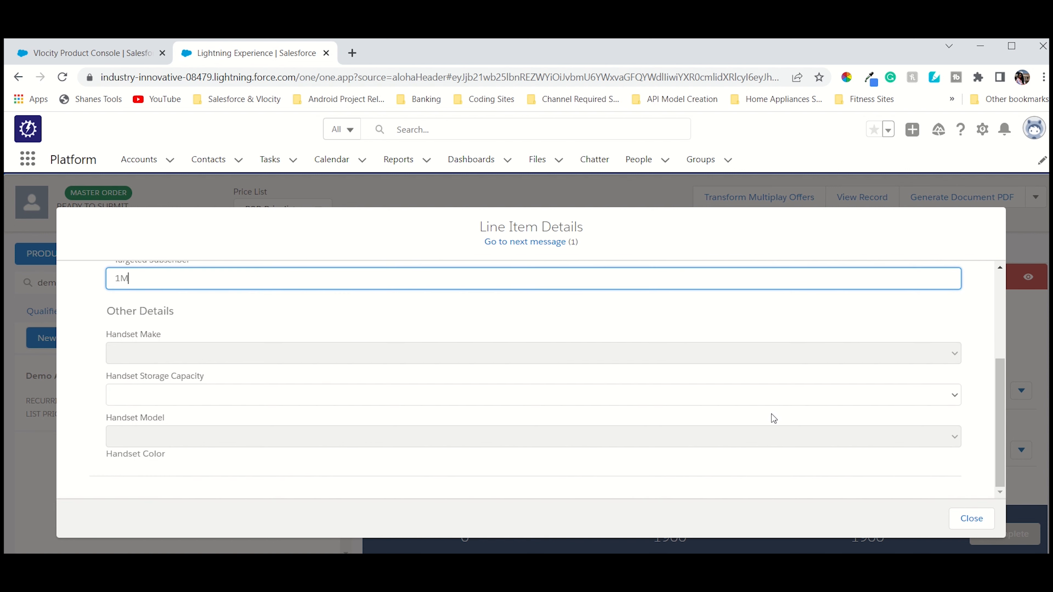
scroll(771, 414, "up", 5)
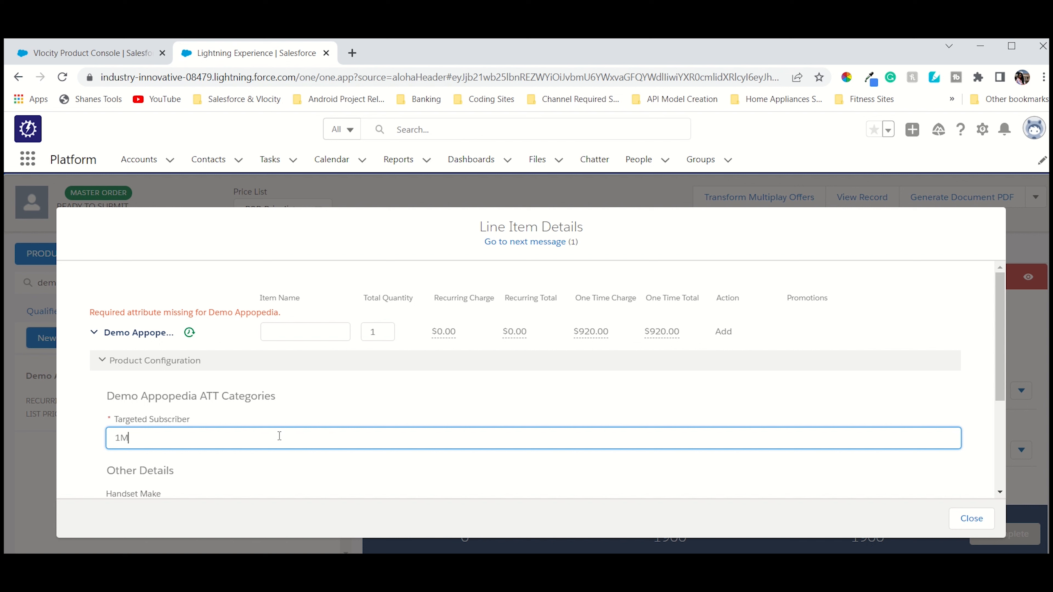
scroll(364, 431, "down", 4)
scroll(329, 388, "up", 4)
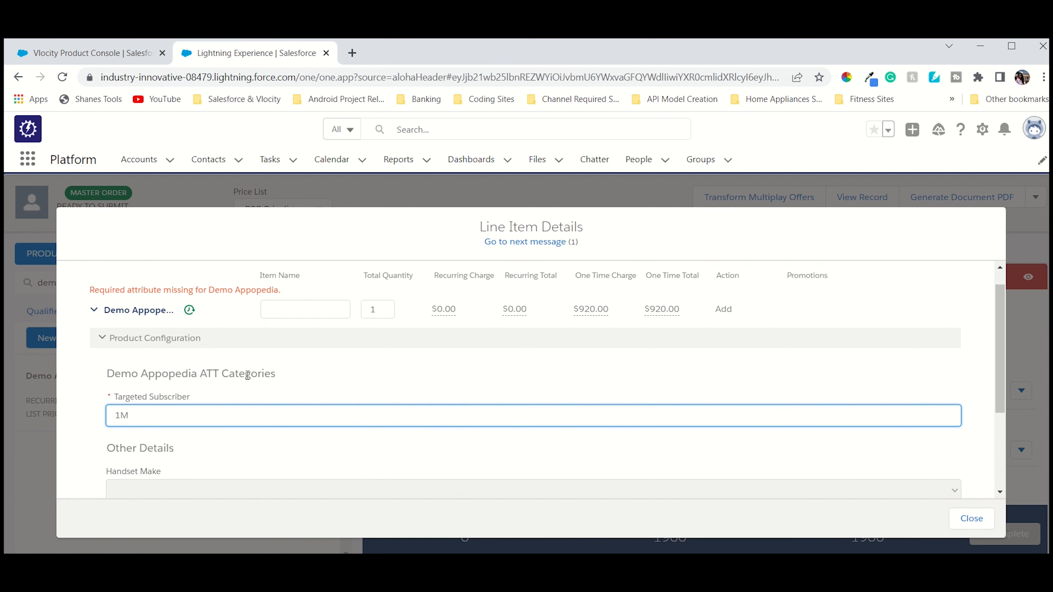
scroll(474, 388, "down", 4)
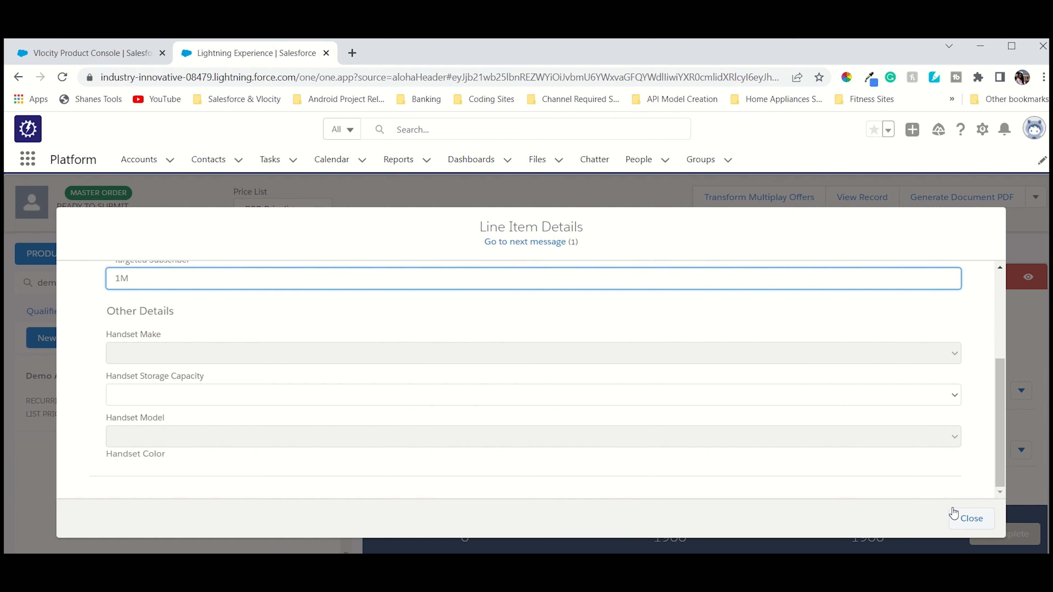
left_click(963, 517)
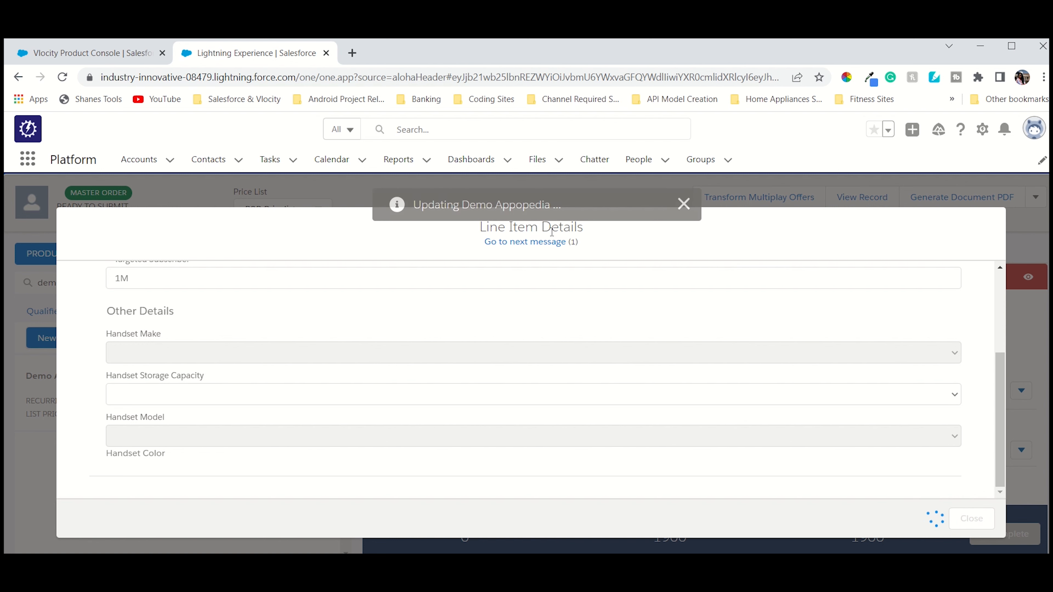